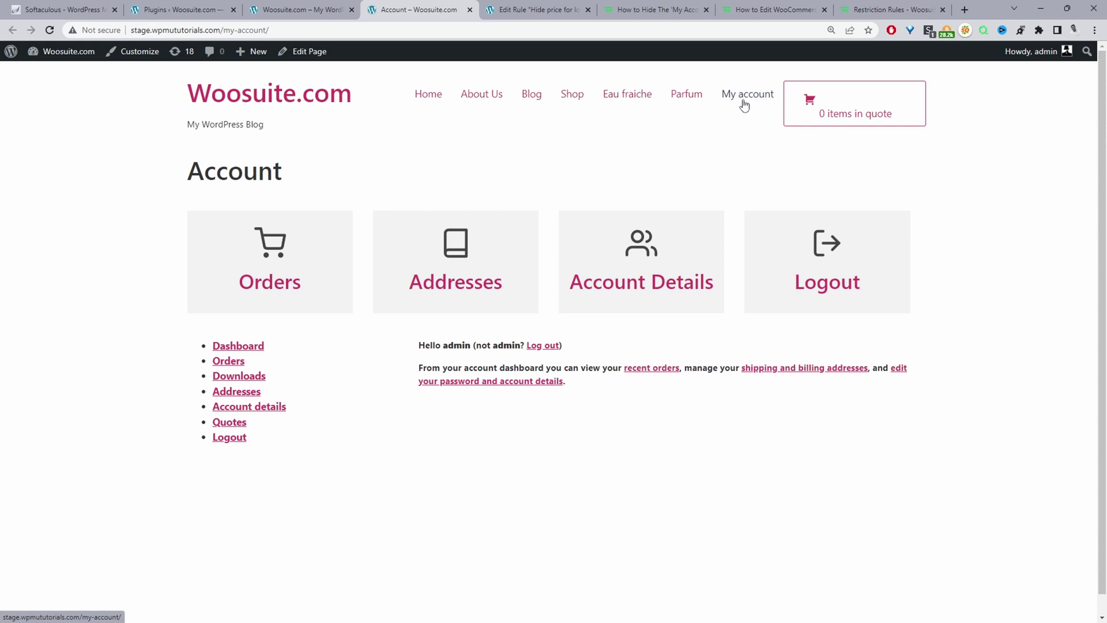
Step: Switch to the 'Restriction Rules - Woosuite' tab to view the WooCommerce Restriction Rules plugin page
left_click(860, 12)
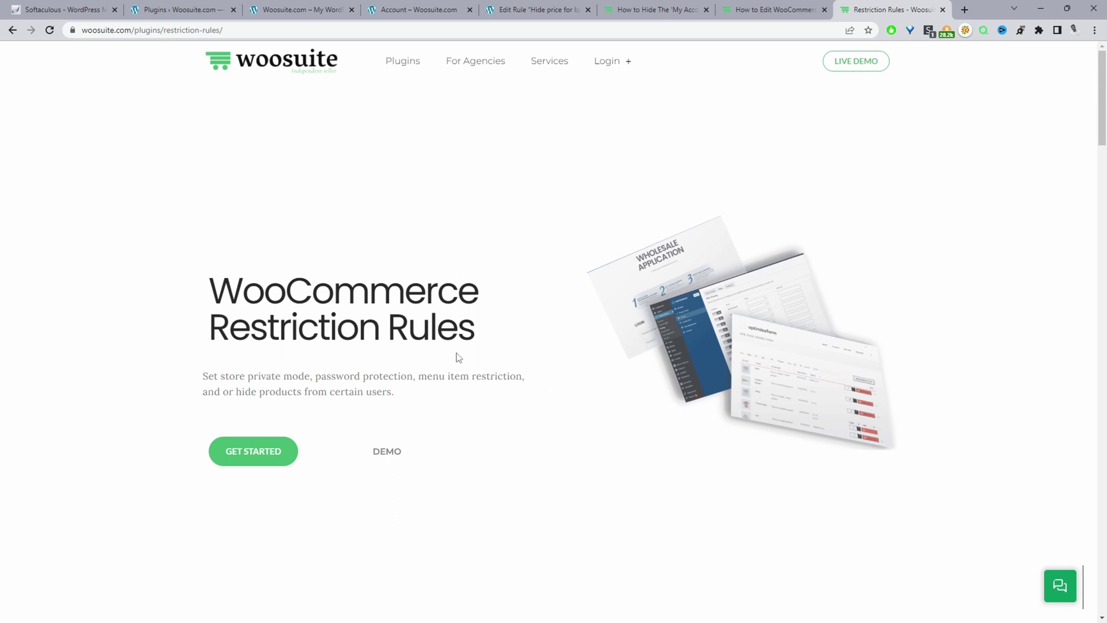
Step: Back in the dashboard, switch the Restriction Rules toggle to ON under Woosuite > Addons
left_click(340, 11)
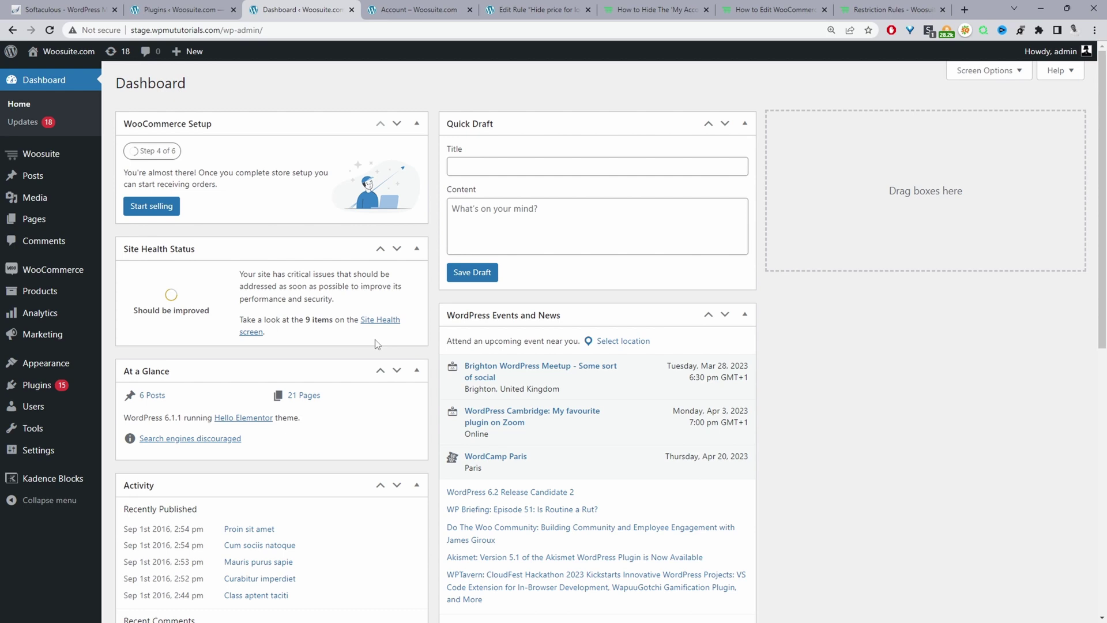
mouse_move(32, 386)
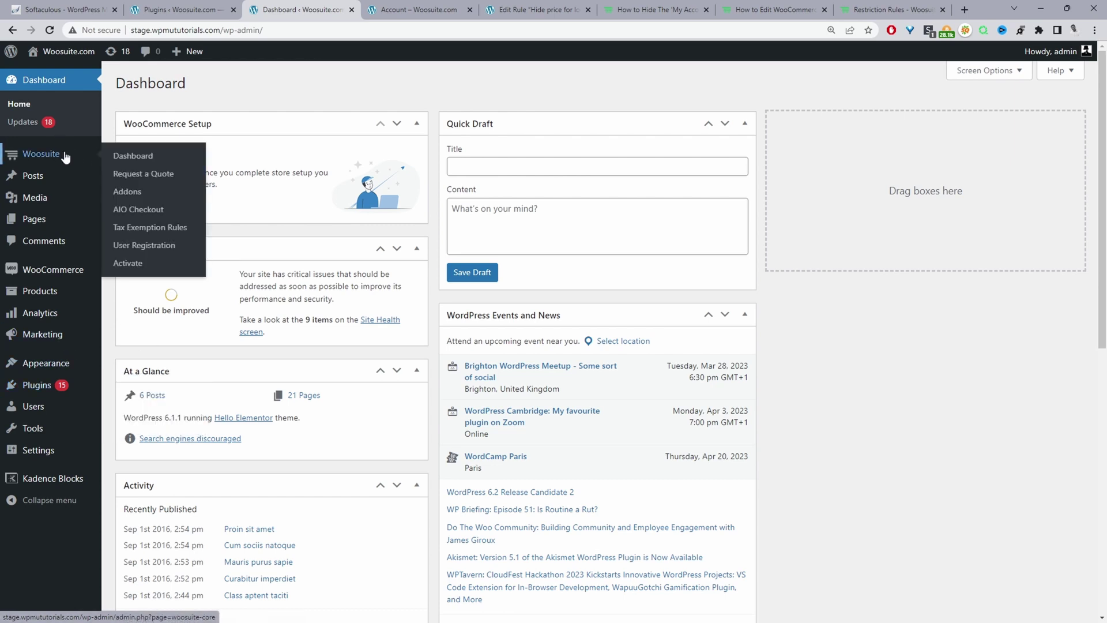
left_click(127, 191)
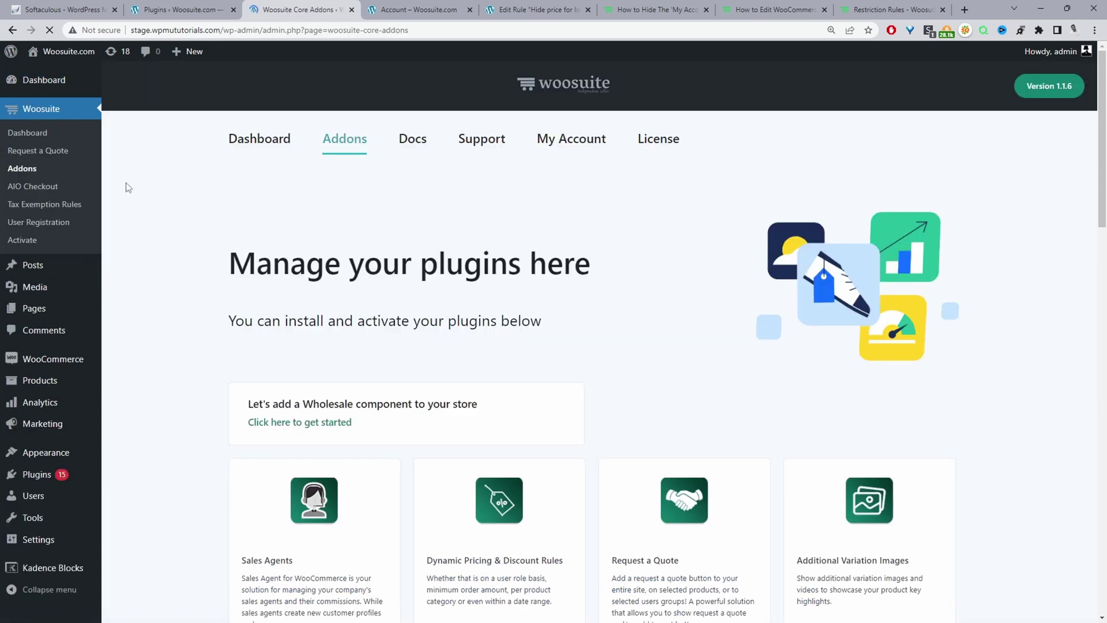
scroll(717, 469, "down", 2)
scroll(730, 488, "down", 10)
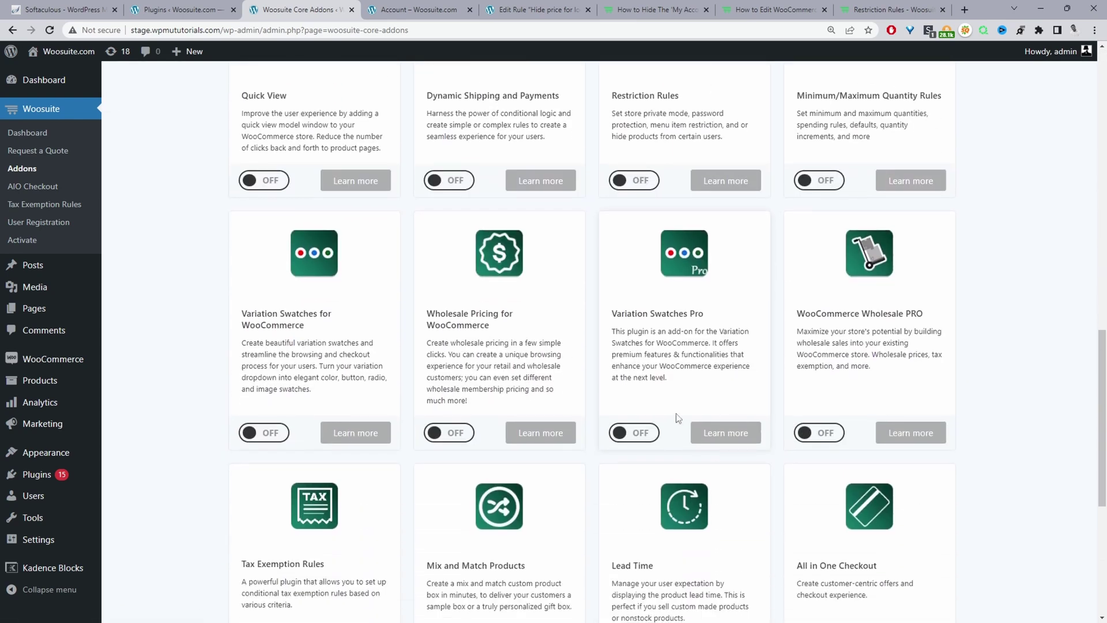
scroll(672, 415, "up", 2)
left_click(645, 354)
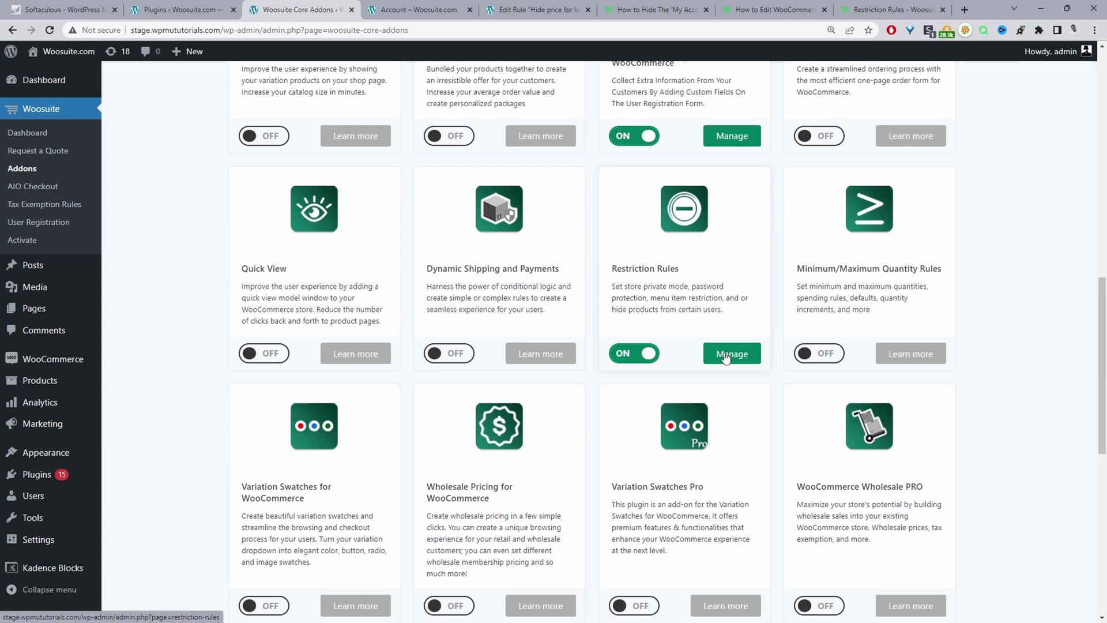
Step: Open Appearance > Menus and expand the My account menu item's settings
mouse_move(58, 453)
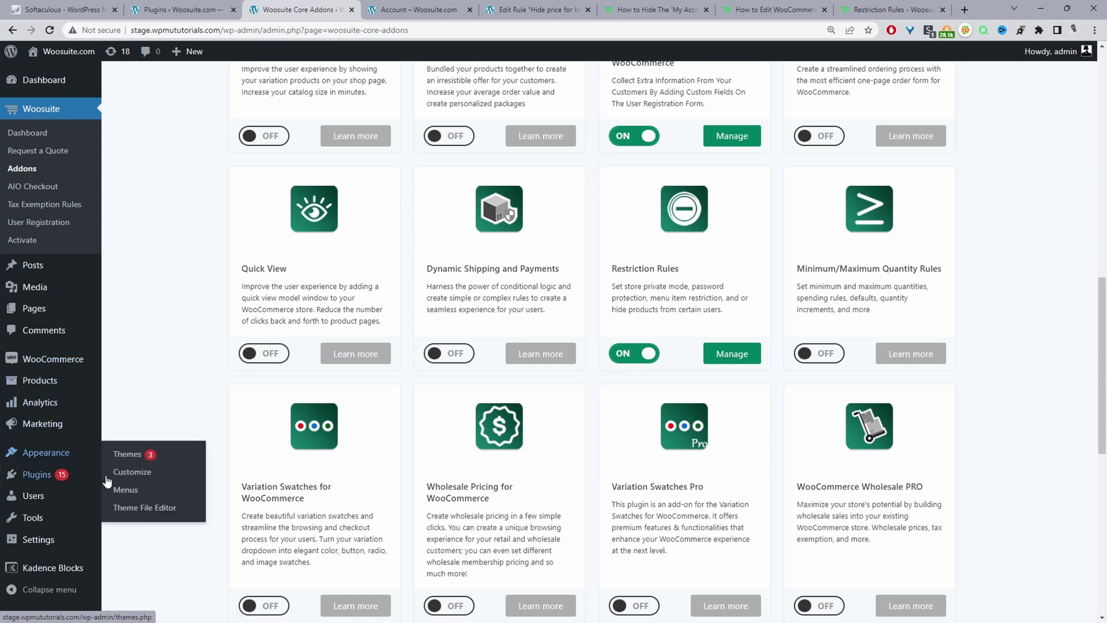
left_click(125, 489)
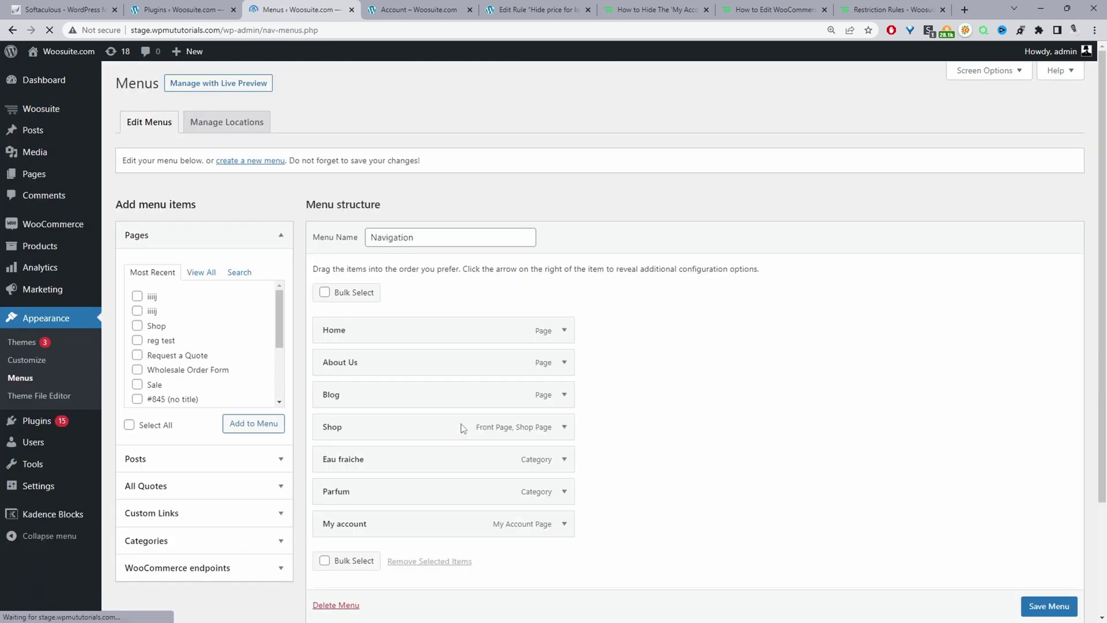
scroll(404, 450, "down", 1)
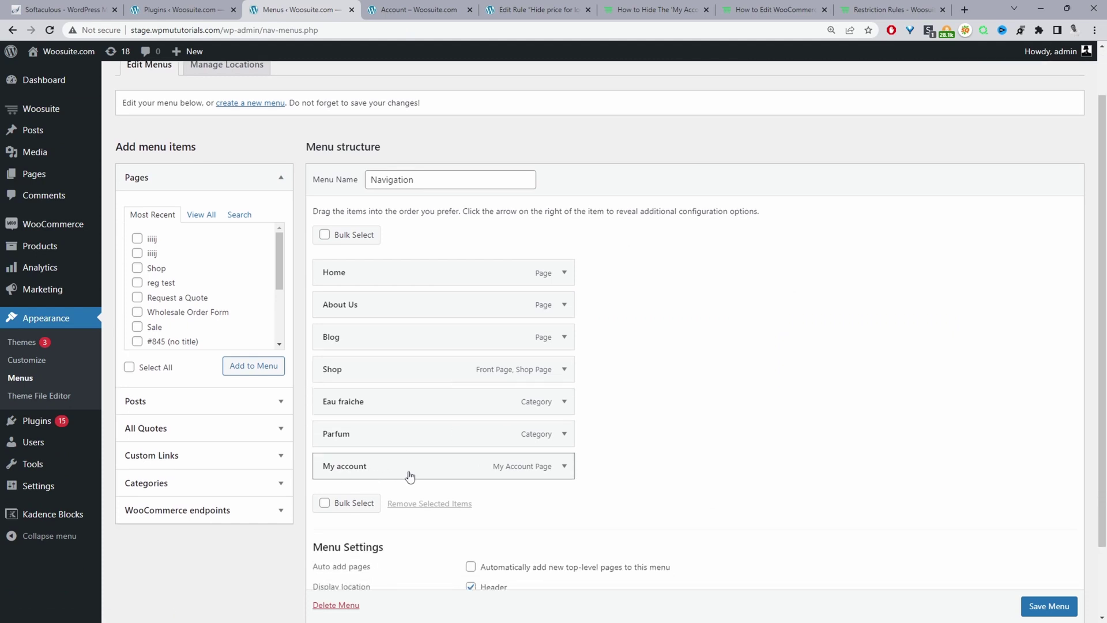
left_click(565, 466)
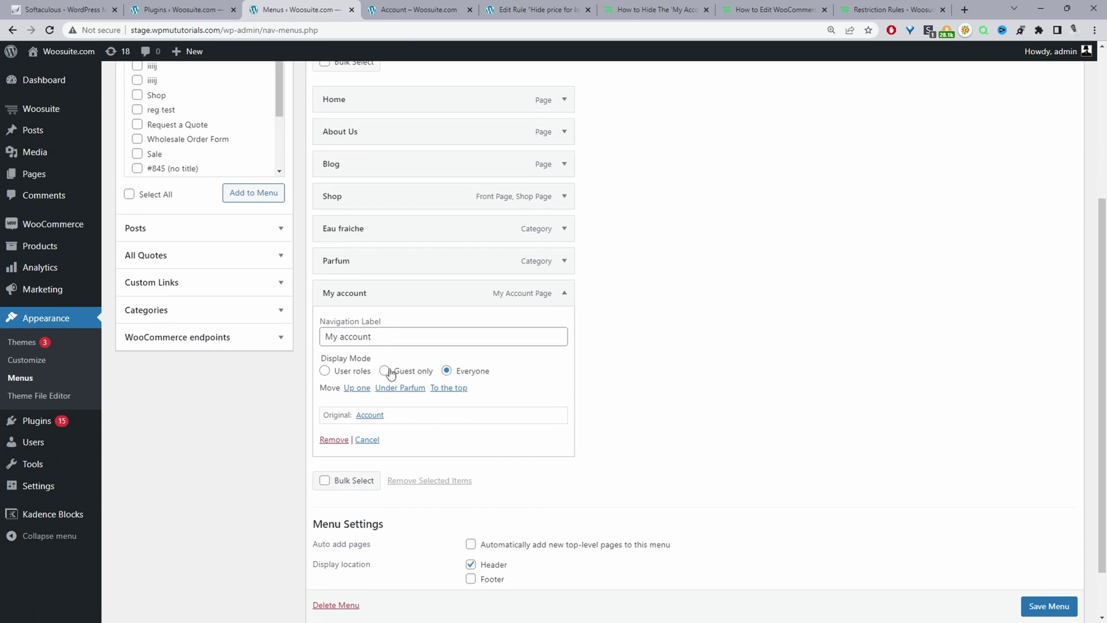
Step: Set My account's Display Mode to User roles for Administrator, Subscriber and Customer, and save the menu
left_click(325, 371)
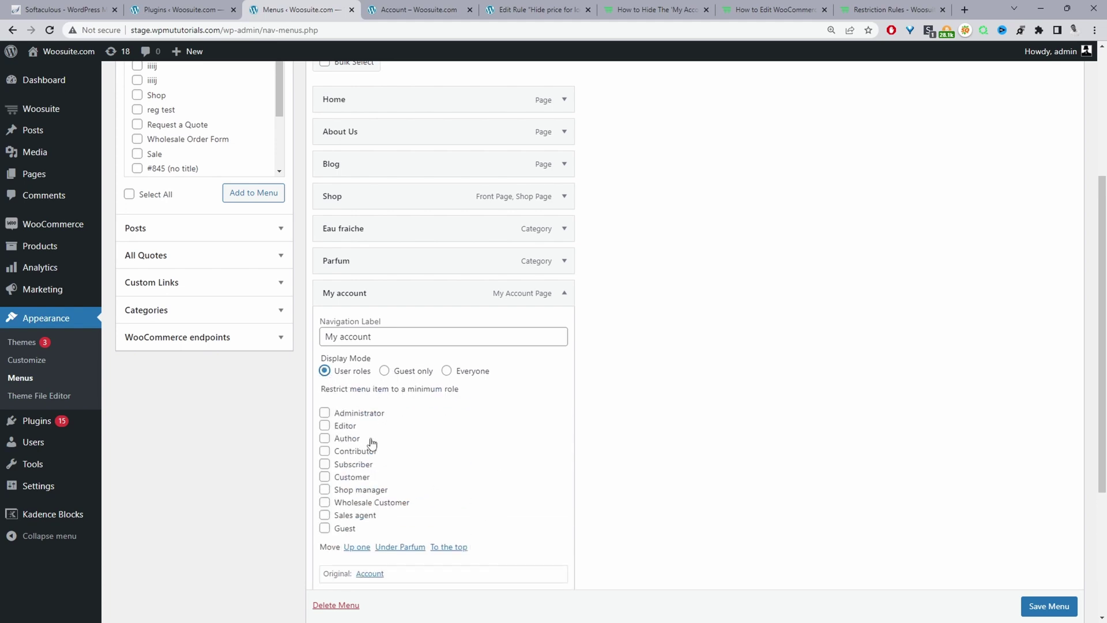
left_click(324, 413)
left_click(325, 464)
left_click(1045, 613)
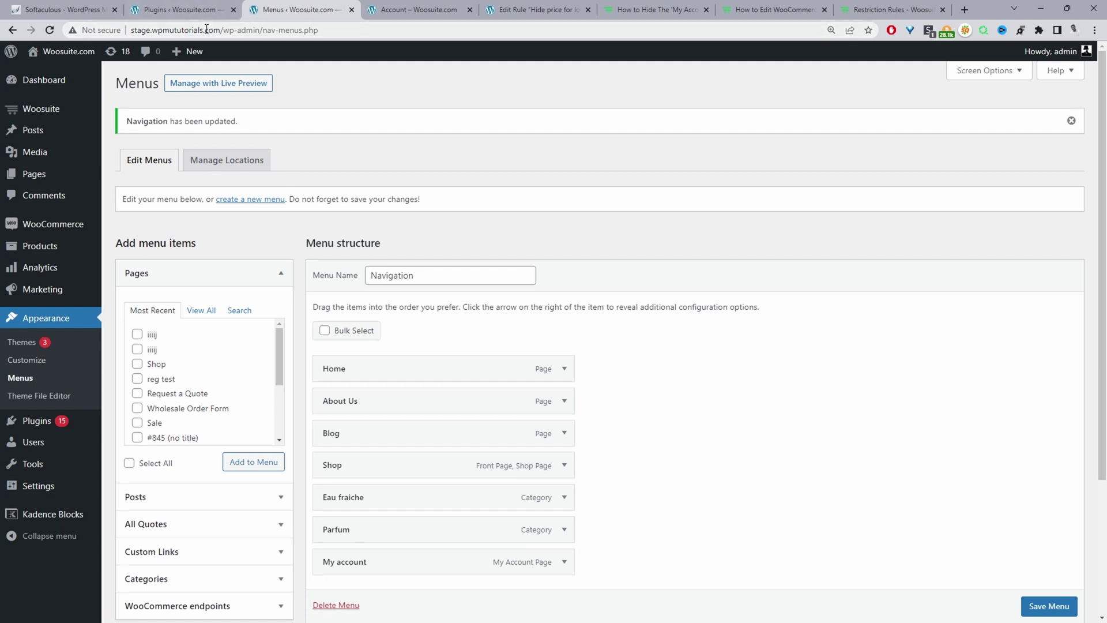
Step: Load the site URL in an incognito window to view the menu as a logged-out visitor
left_click_drag(221, 30, 119, 32)
key("ctrl+c")
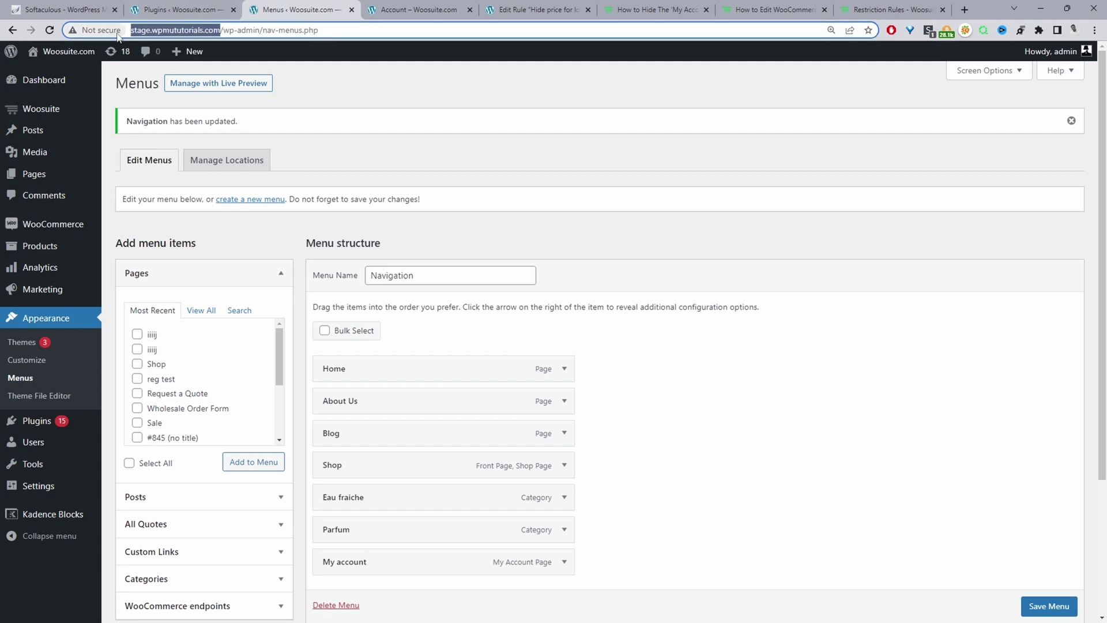
key("ctrl+shift+n")
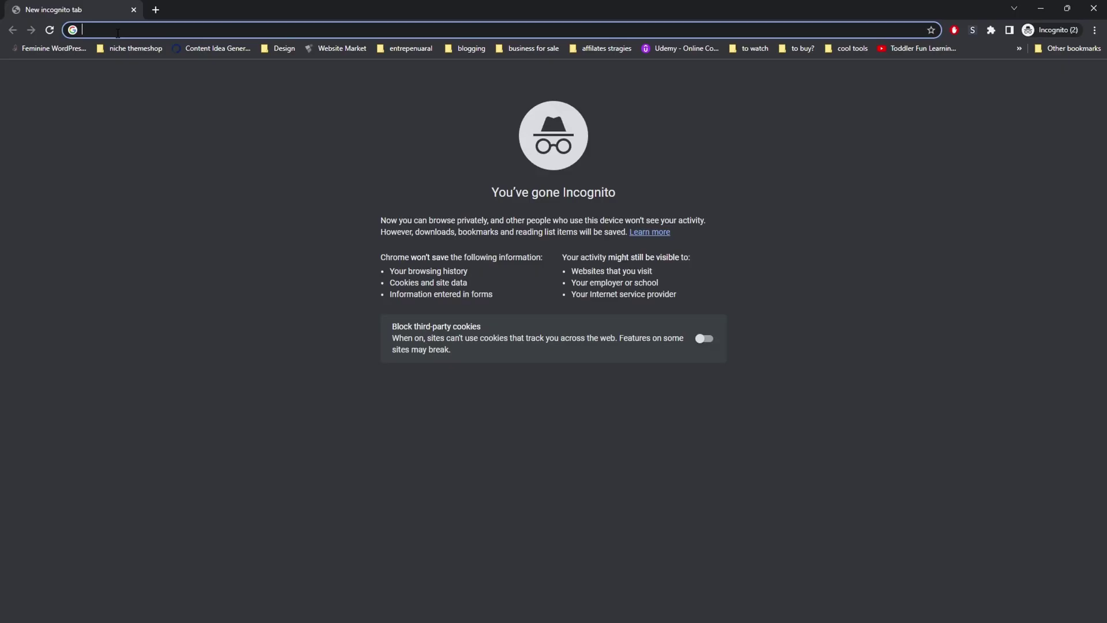
key("ctrl+v")
key("Return")
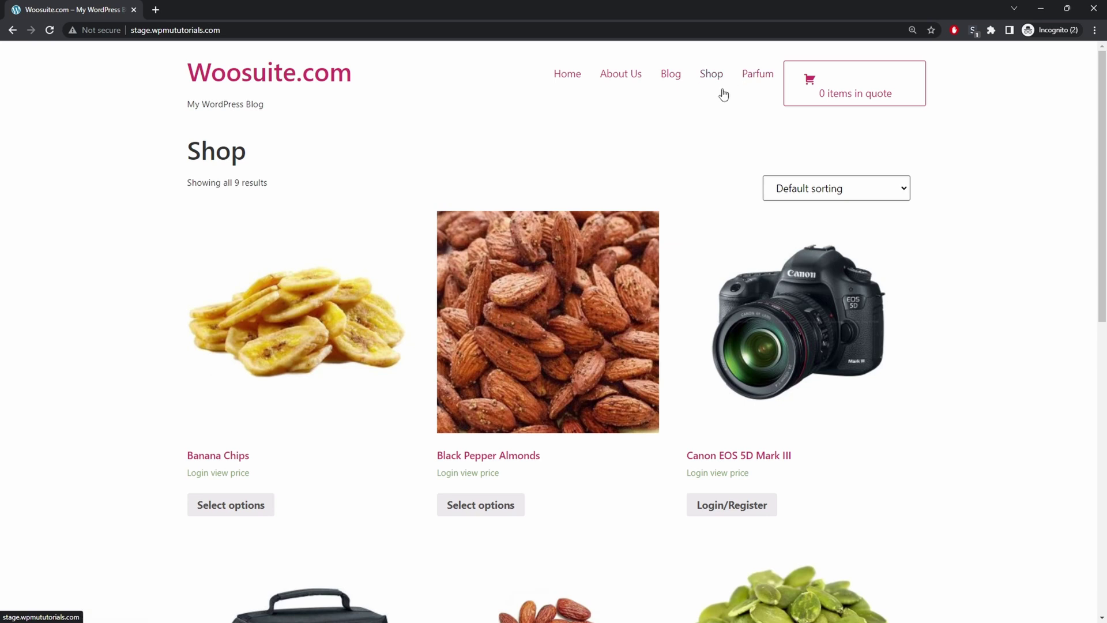
Step: Minimize the incognito window and open the live storefront in a new admin tab
left_click(1042, 8)
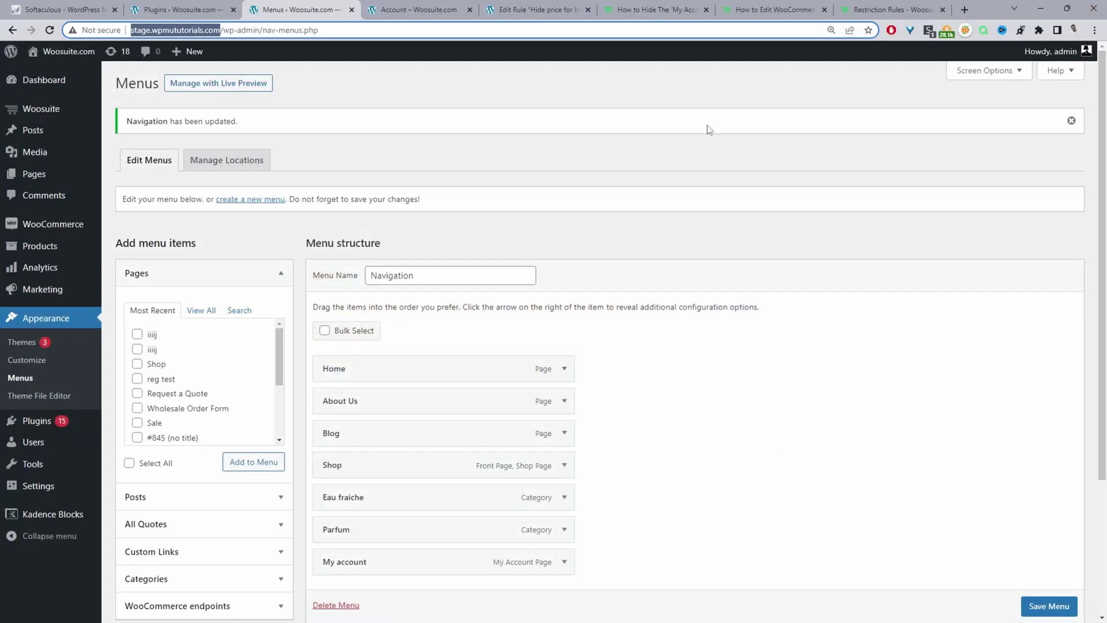
middle_click(66, 74)
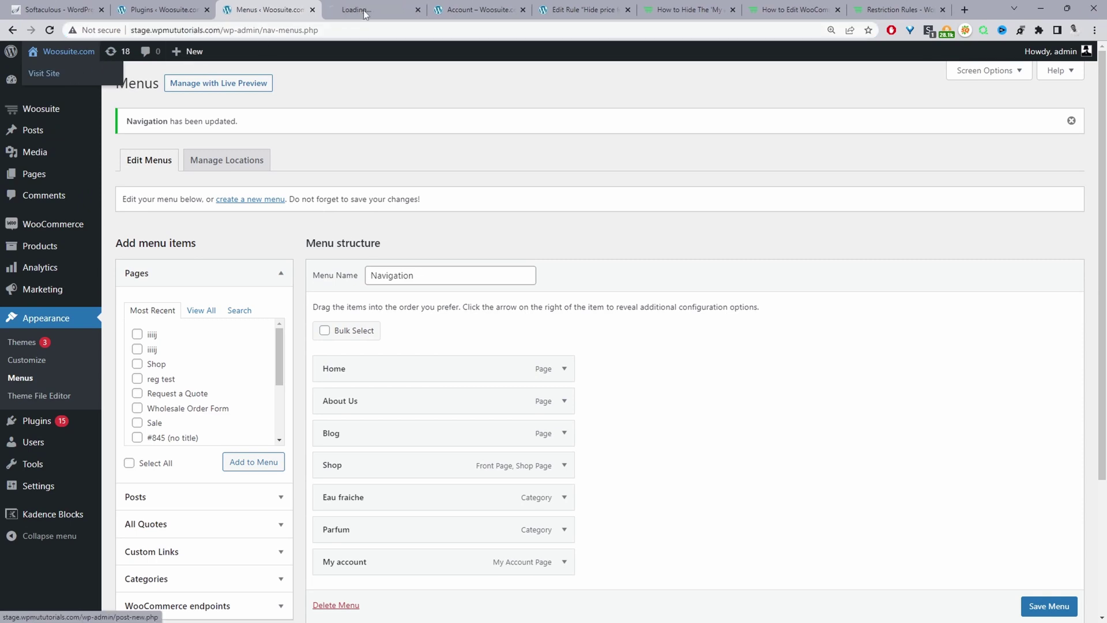
left_click(363, 8)
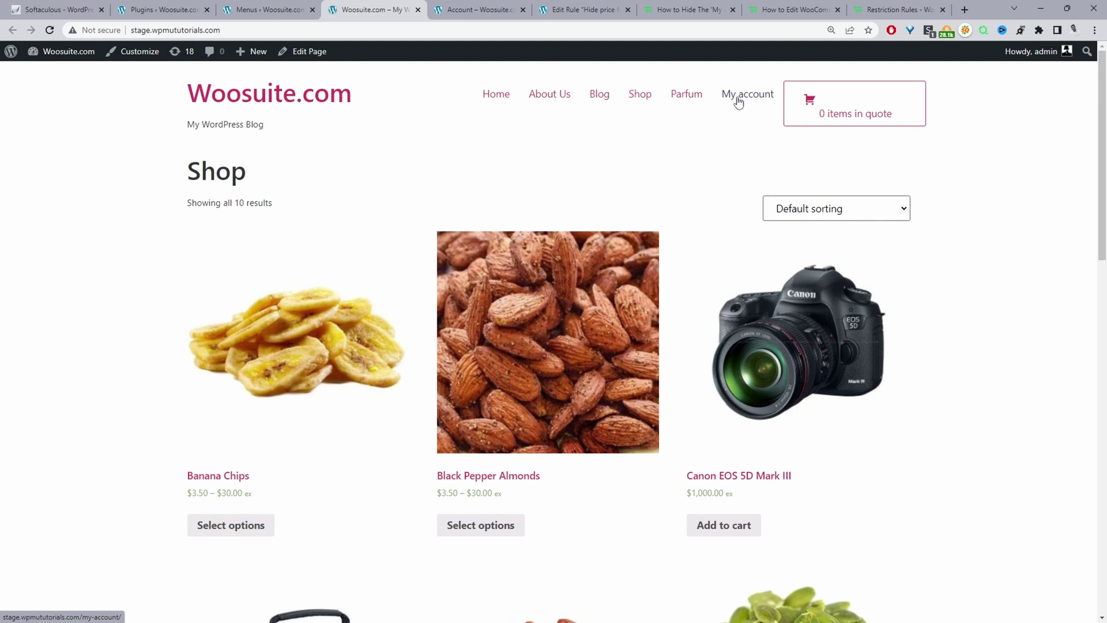
Step: On My account, inspect Downloads and select its woocommerce-MyAccount-navigation-link--downloads class
left_click(739, 102)
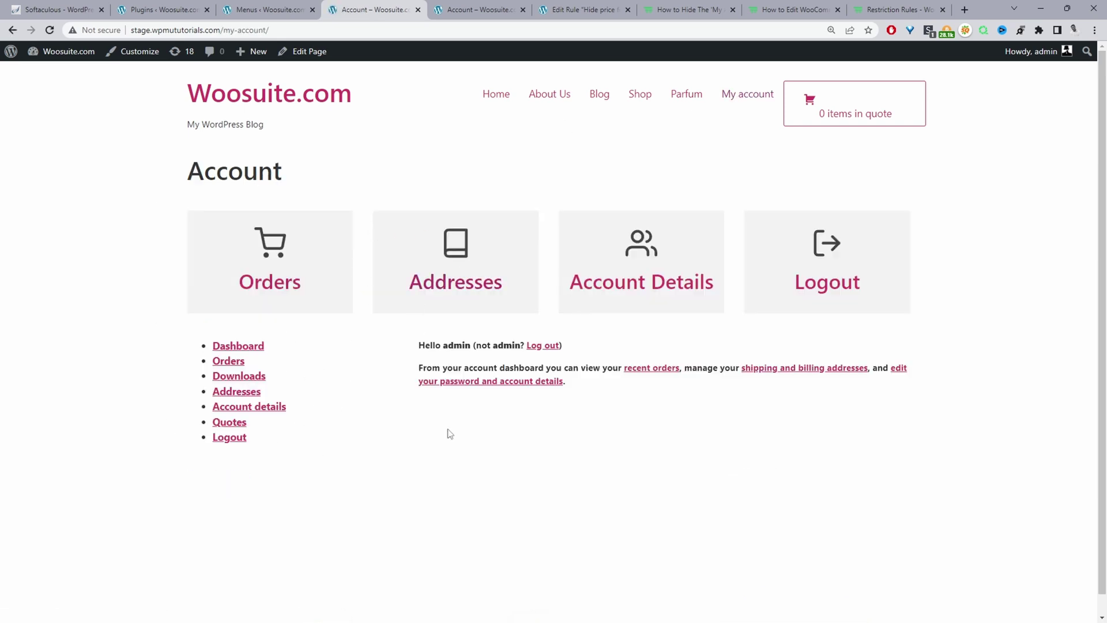
right_click(246, 381)
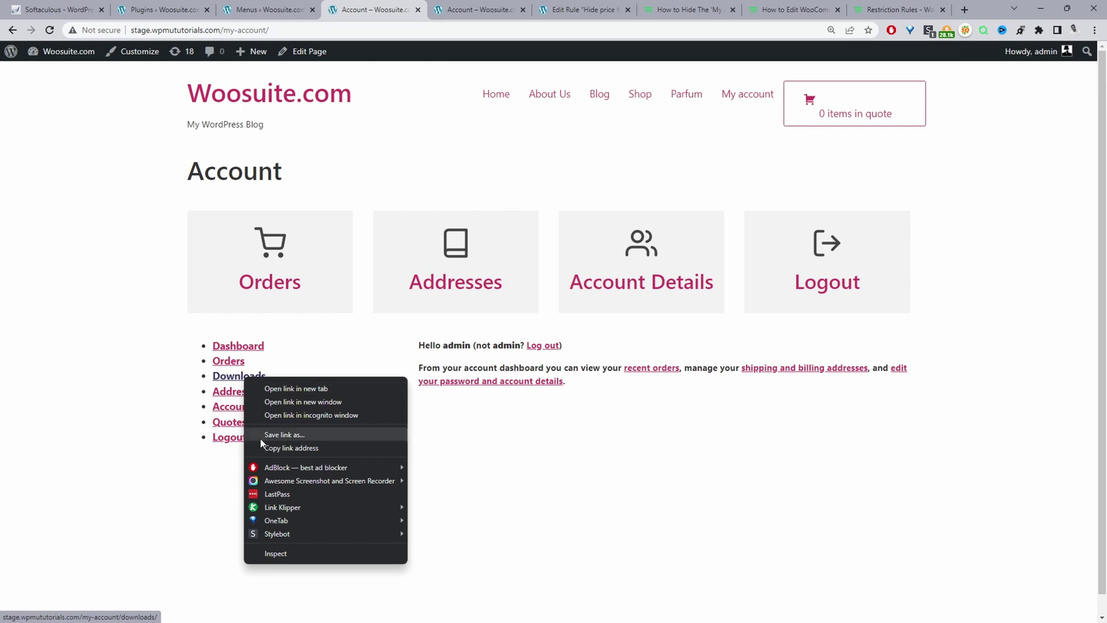
left_click(276, 554)
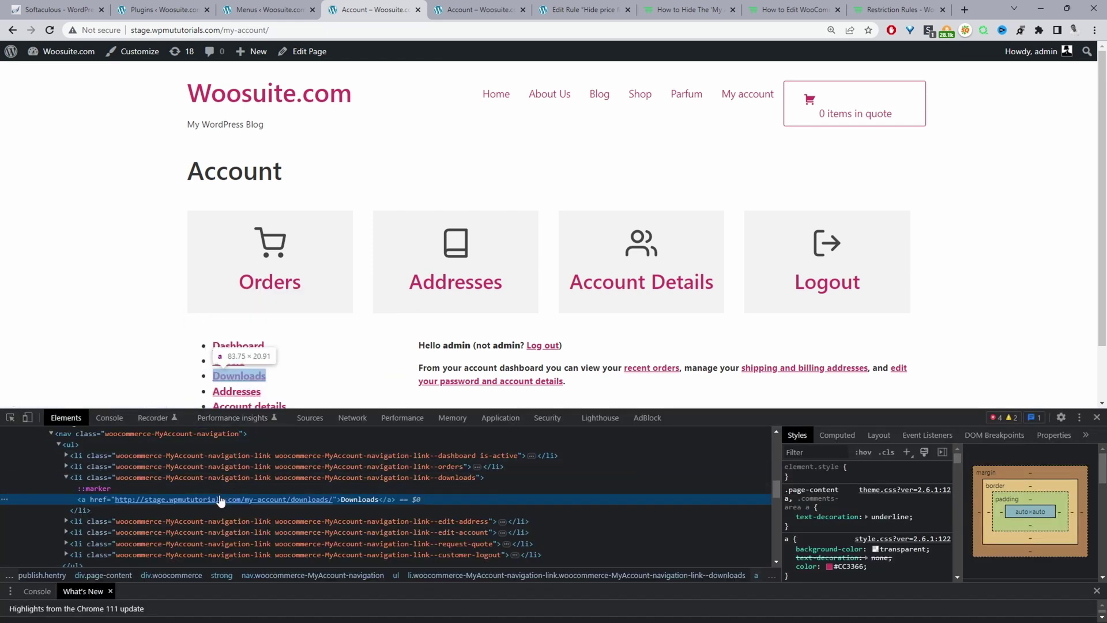
left_click(13, 419)
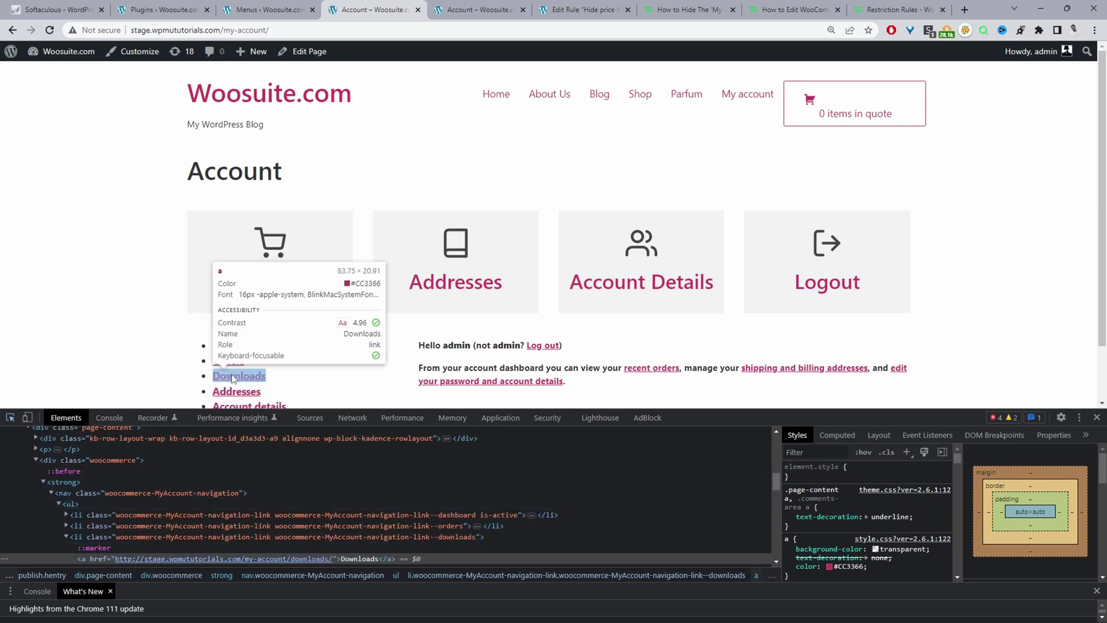
left_click(277, 376)
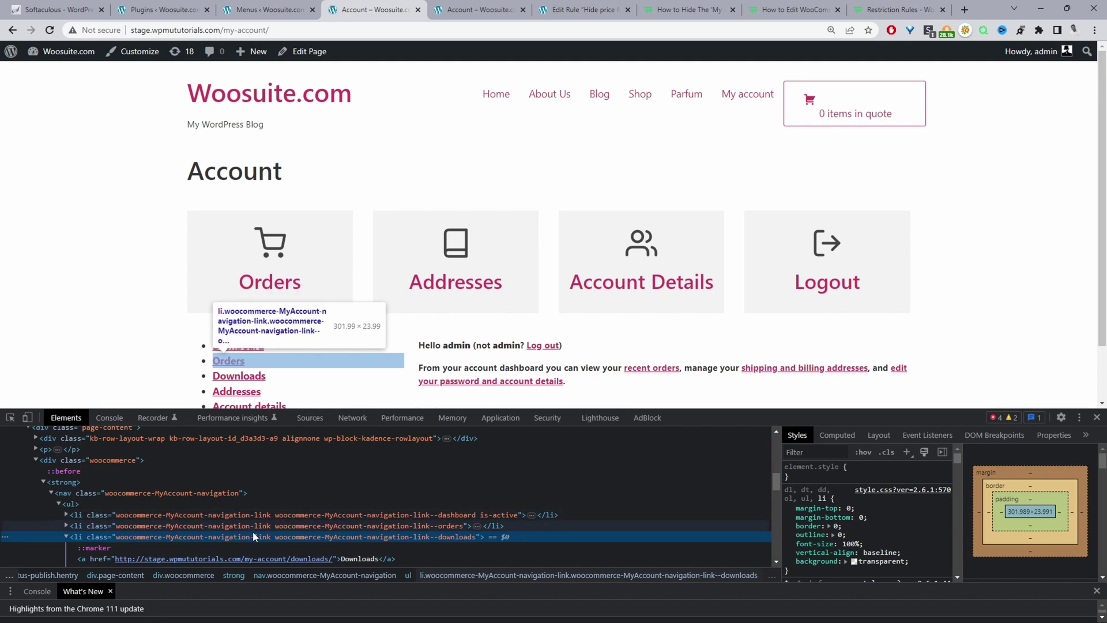
left_click(276, 537)
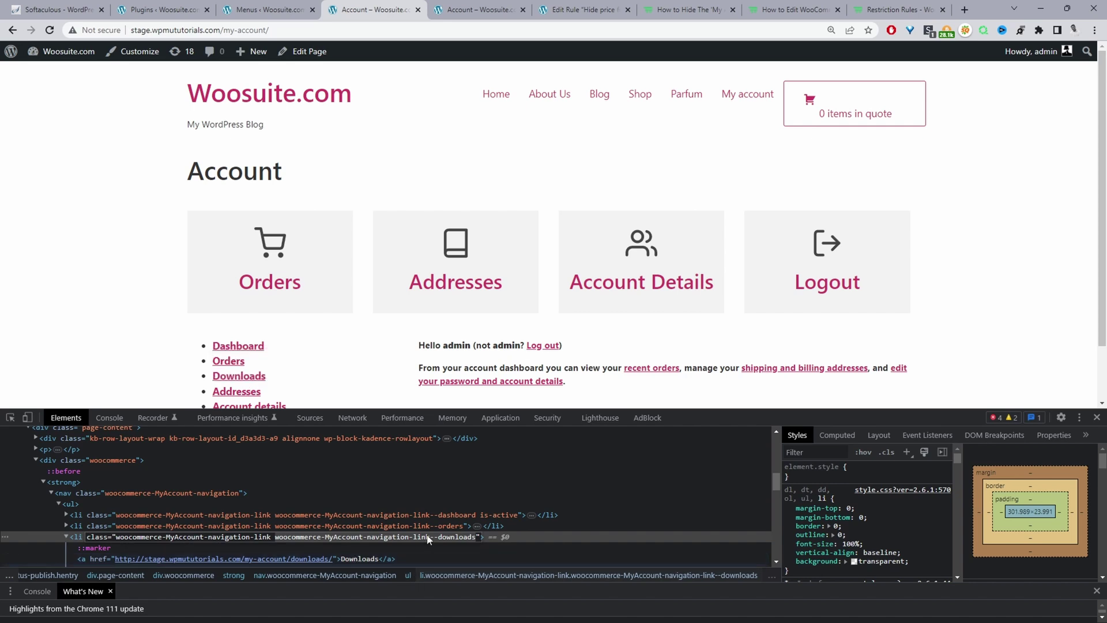
Step: In Additional CSS, add .woocommerce-MyAccount-navigation-link--downloads { display:none; } and publish
left_click(150, 55)
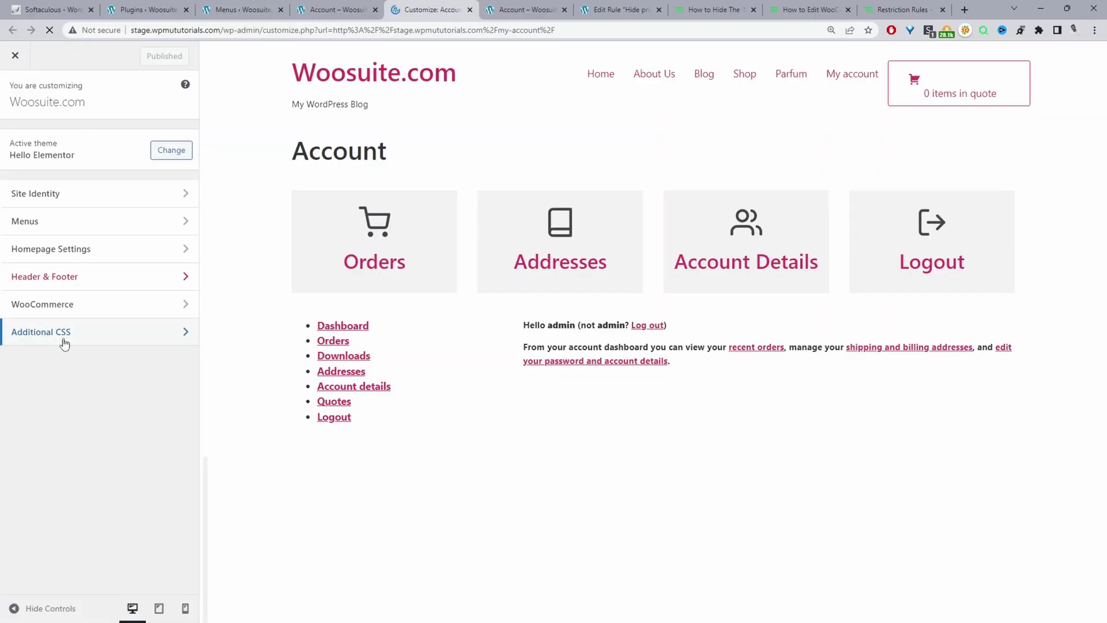
left_click(64, 342)
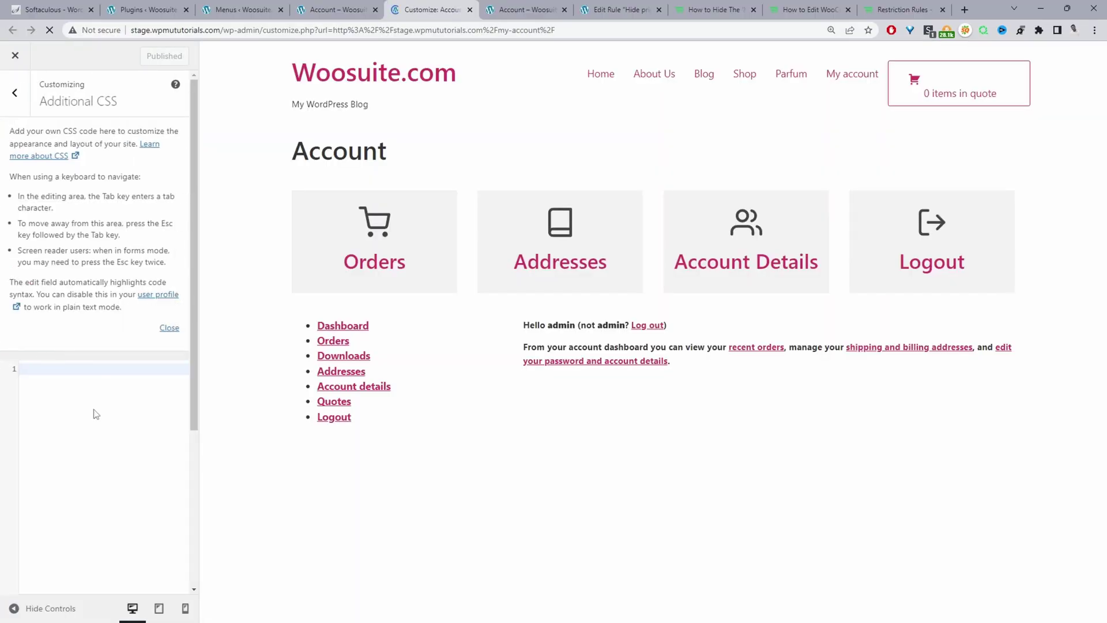
type("woocommerce-MyAccount-navigation-link--downloads")
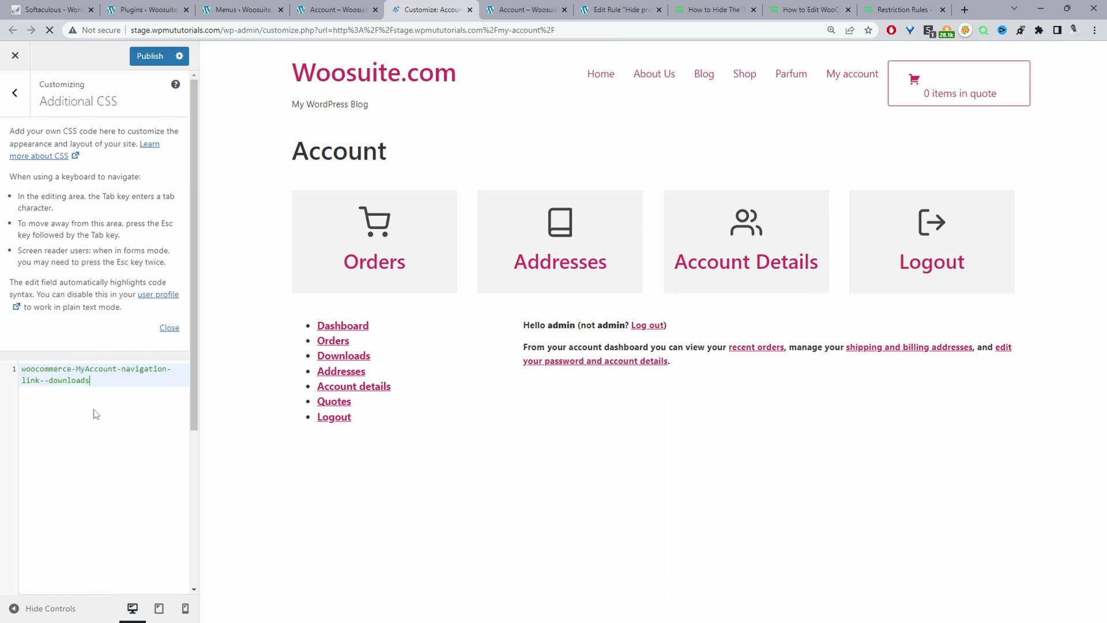
left_click(23, 371)
type(".")
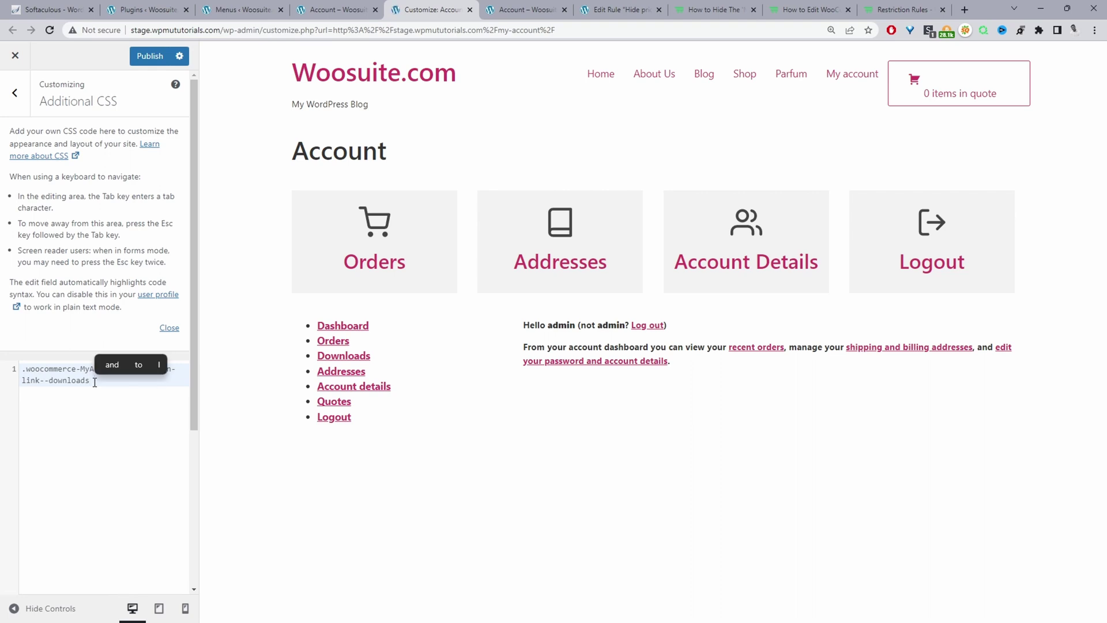
type(" {")
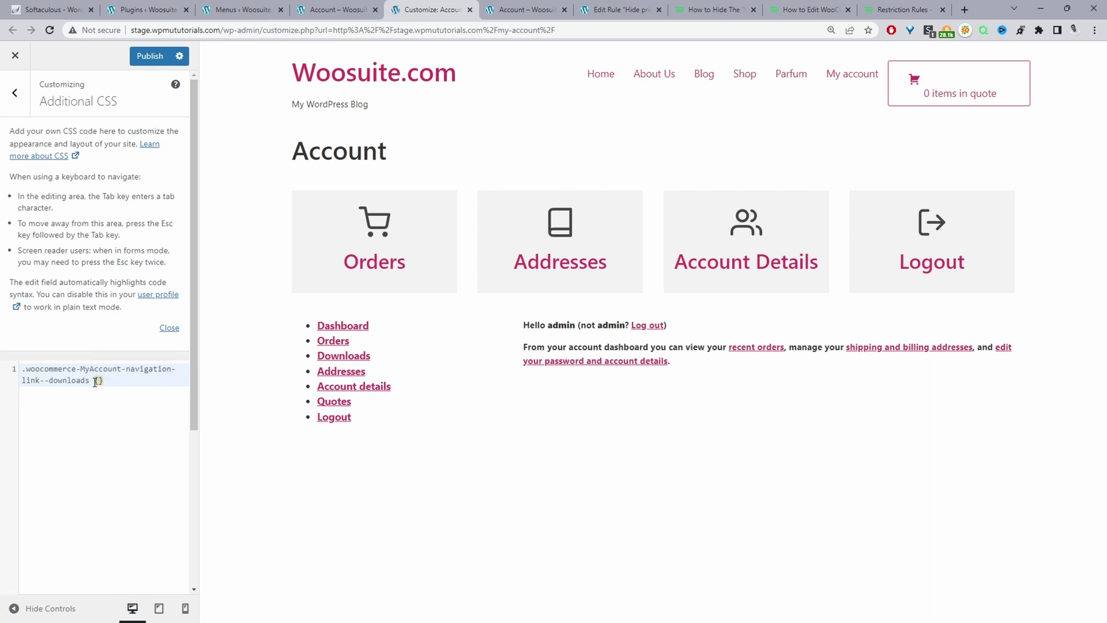
key("Return")
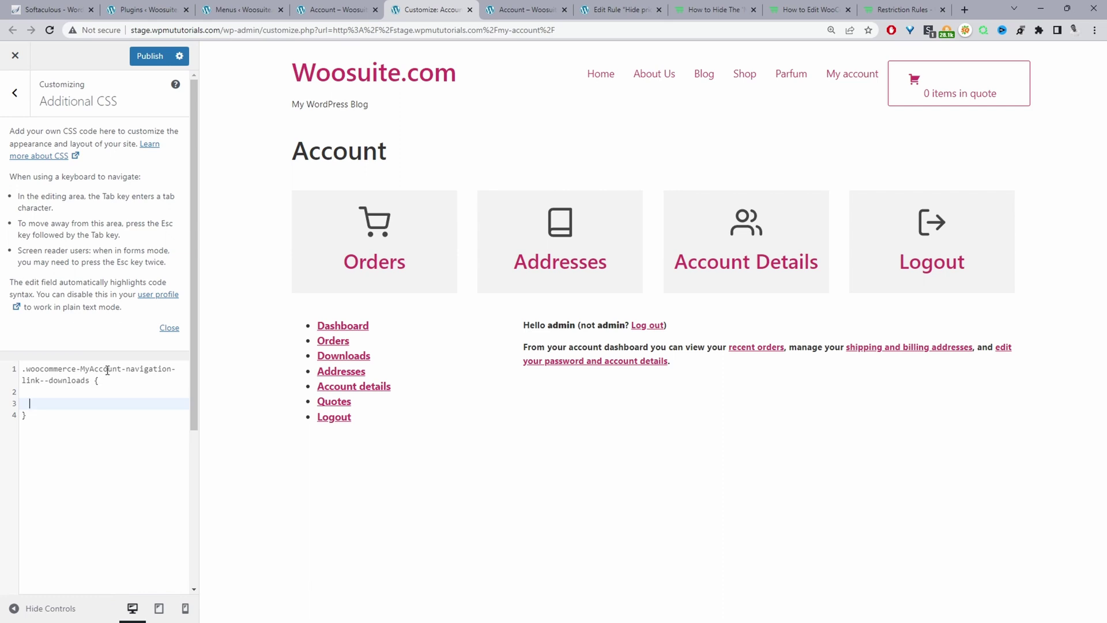
type("dis")
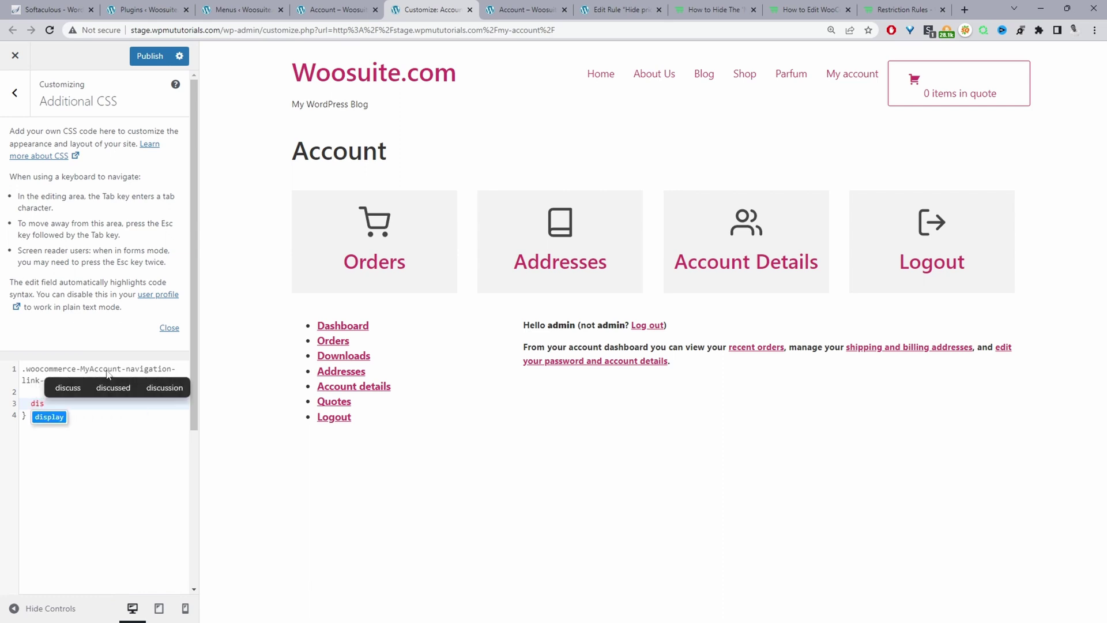
type("play:")
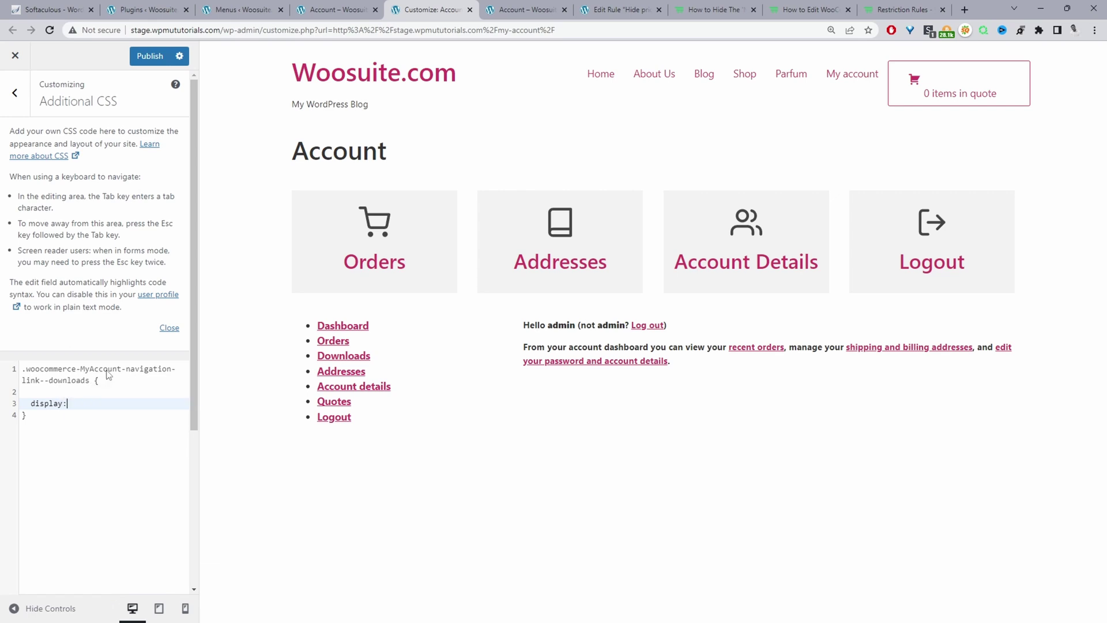
type("none")
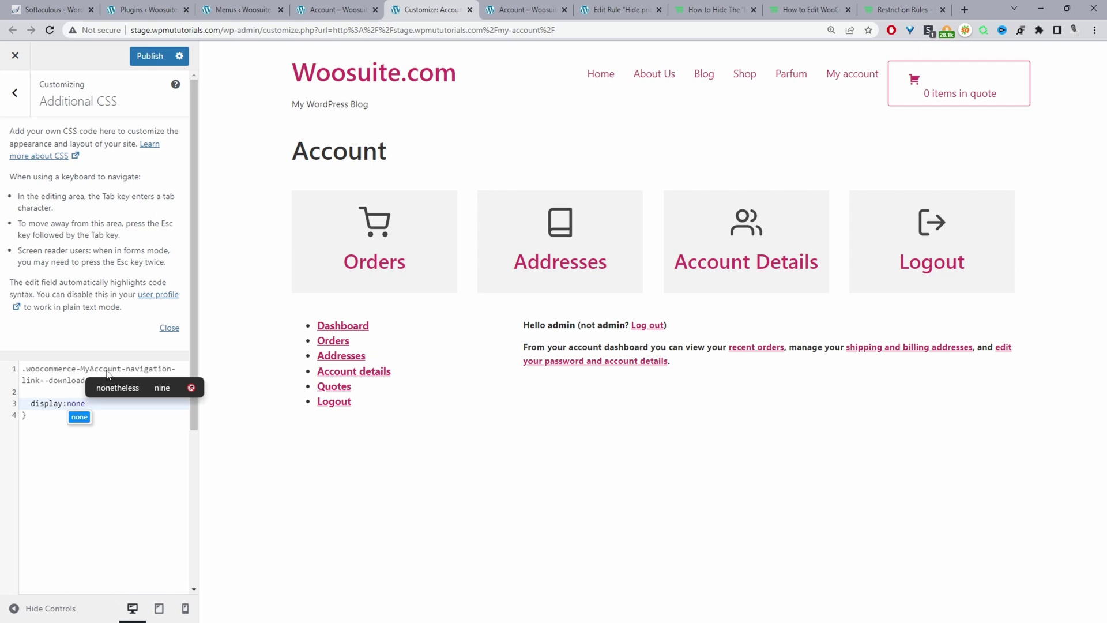
type(";")
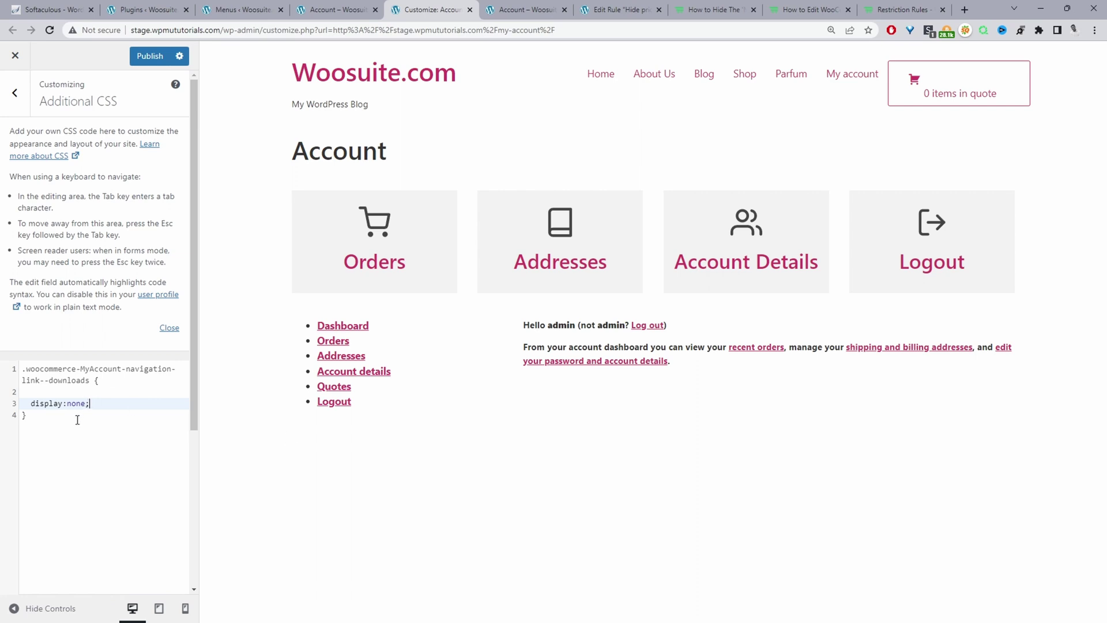
left_click_drag(76, 418, 4, 372)
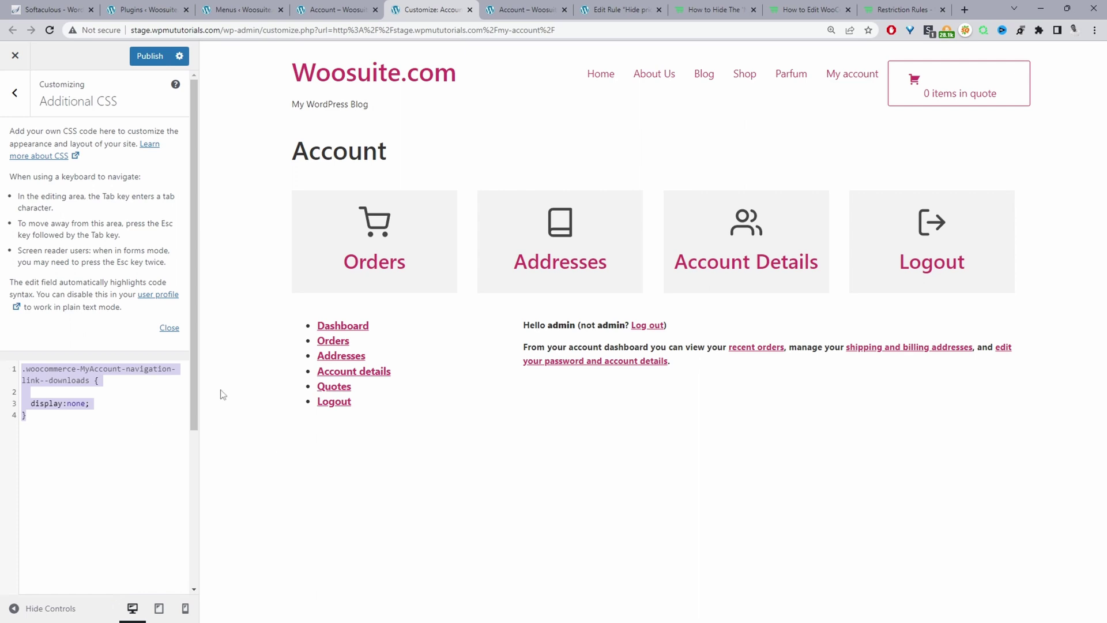
left_click(166, 58)
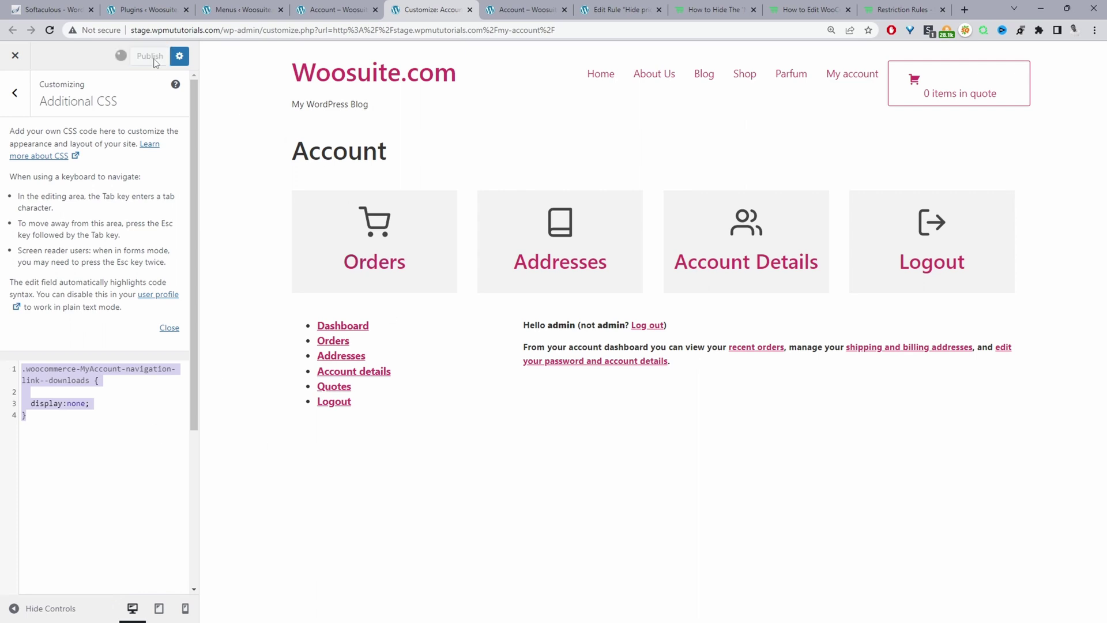
Step: Reload the live Account page to confirm Downloads is gone, and close DevTools
left_click(334, 9)
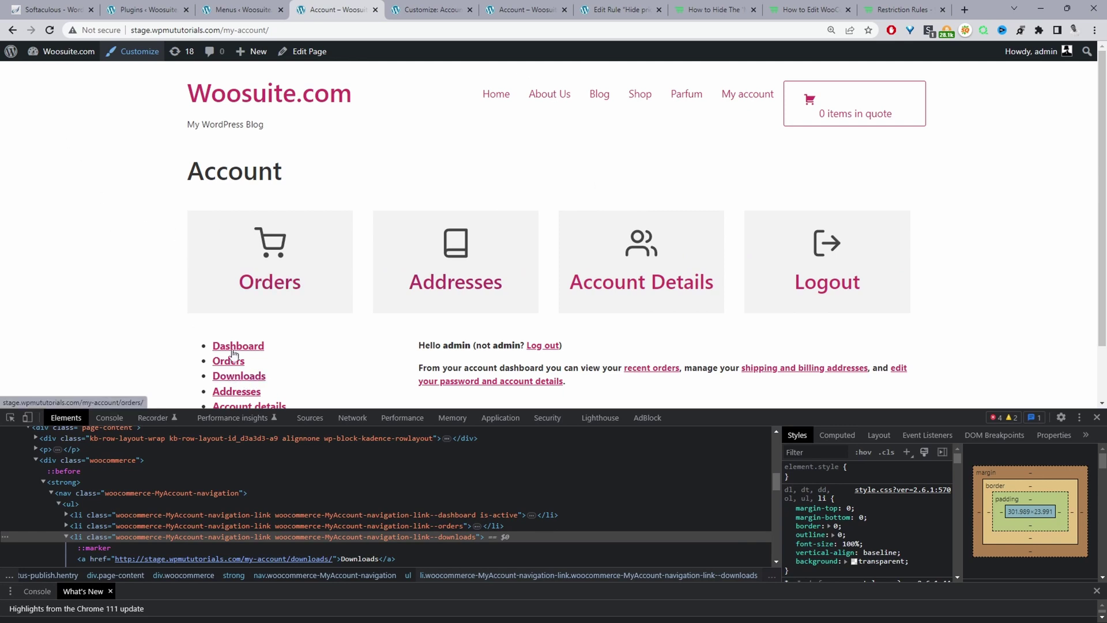
left_click(51, 31)
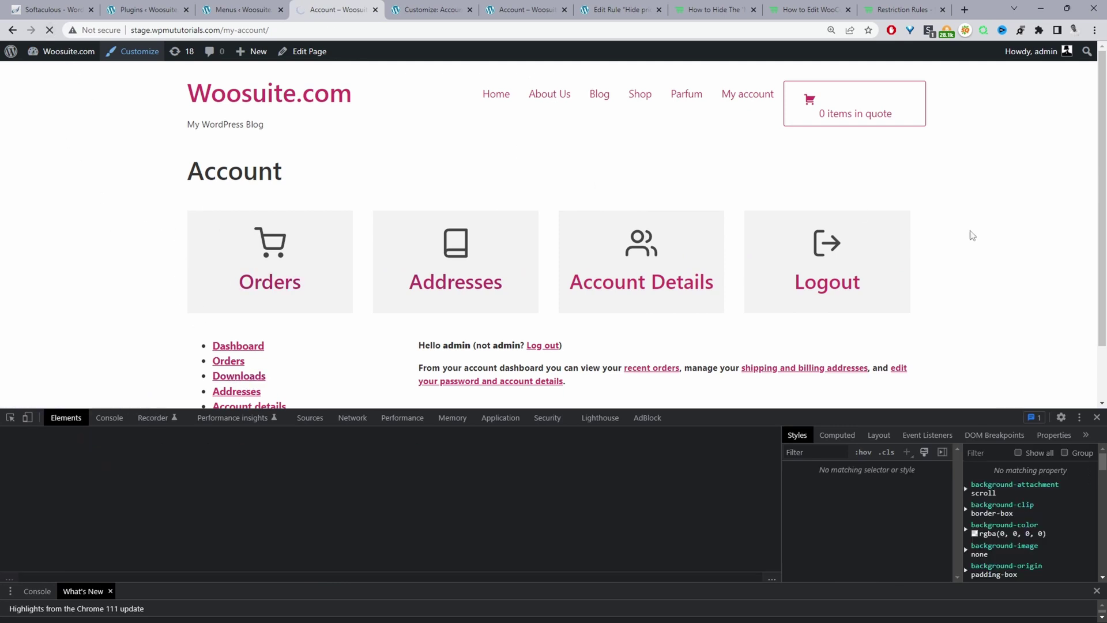
left_click(1096, 417)
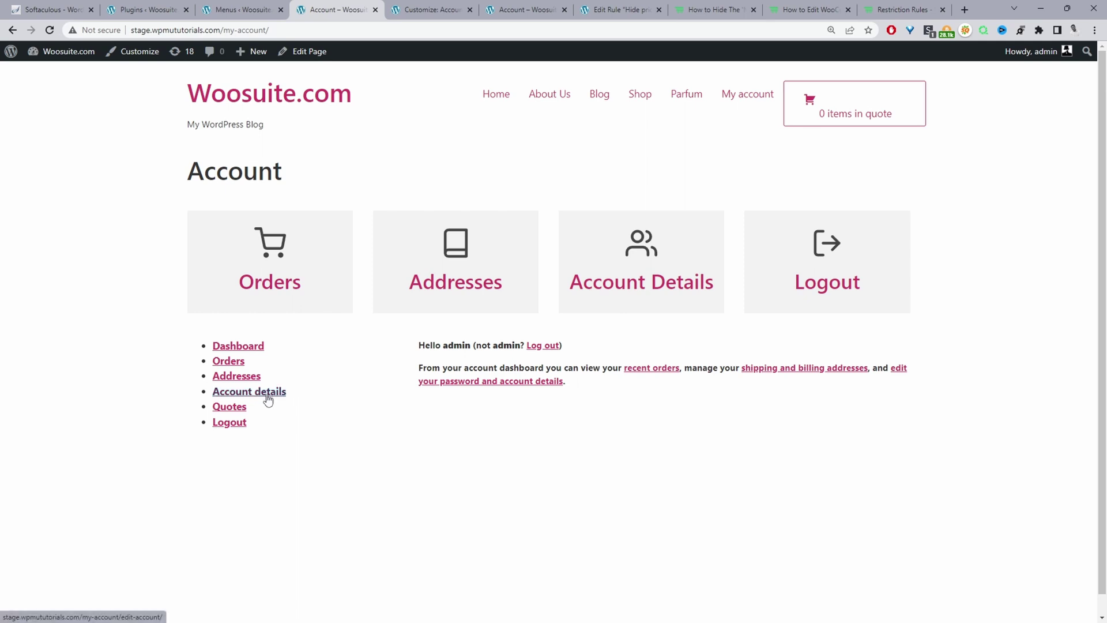
Step: Inspect Account details and select its woocommerce-MyAccount-navigation-link--edit-account class name
right_click(240, 394)
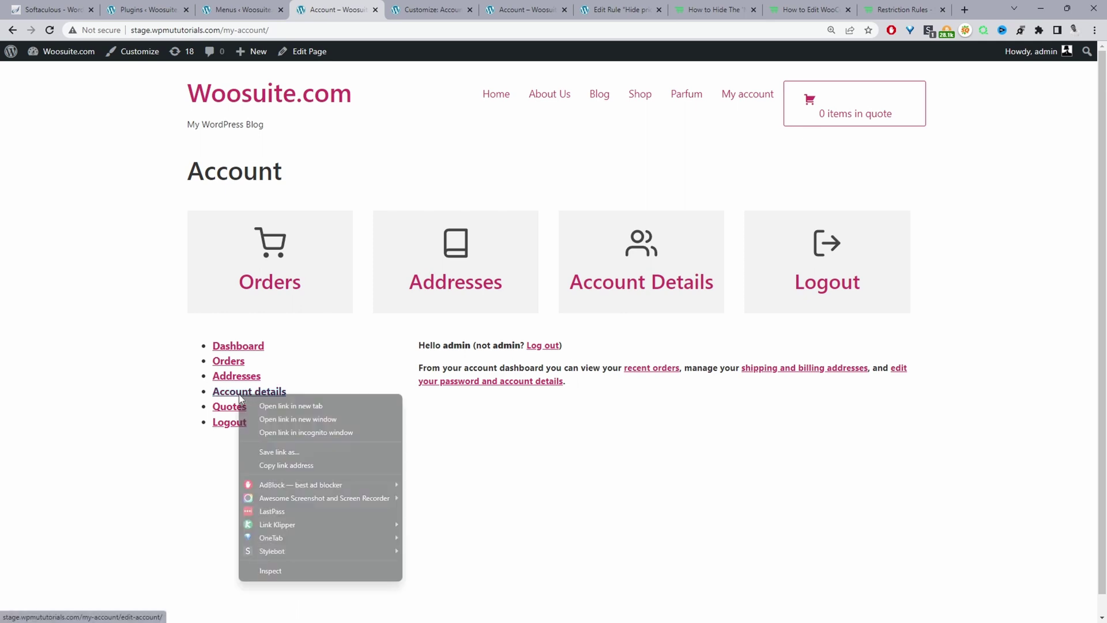
left_click(322, 570)
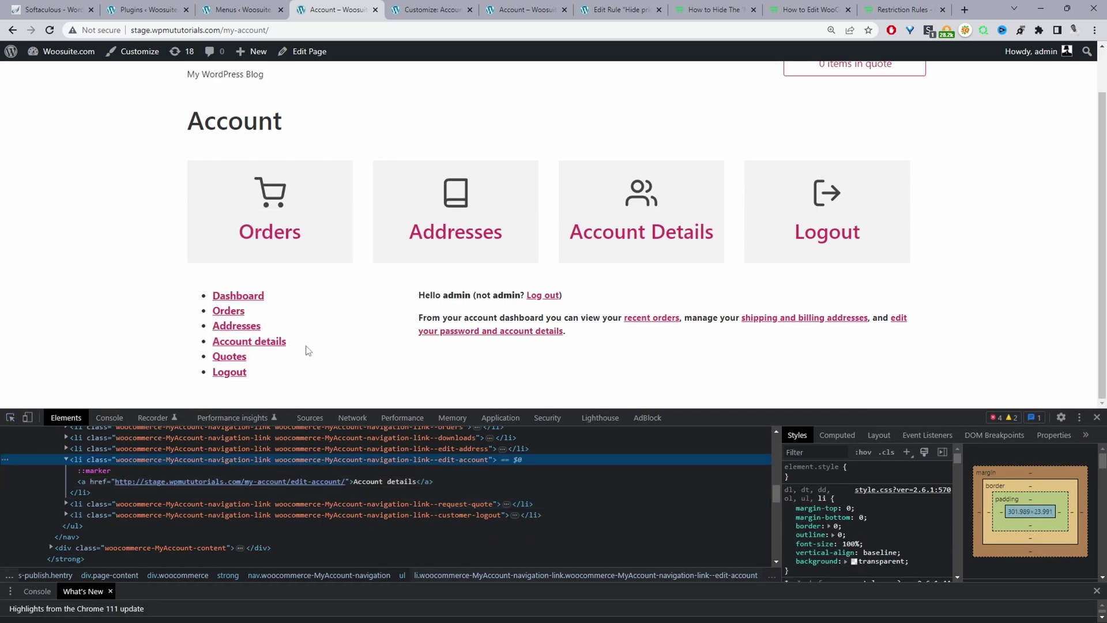
left_click(283, 461)
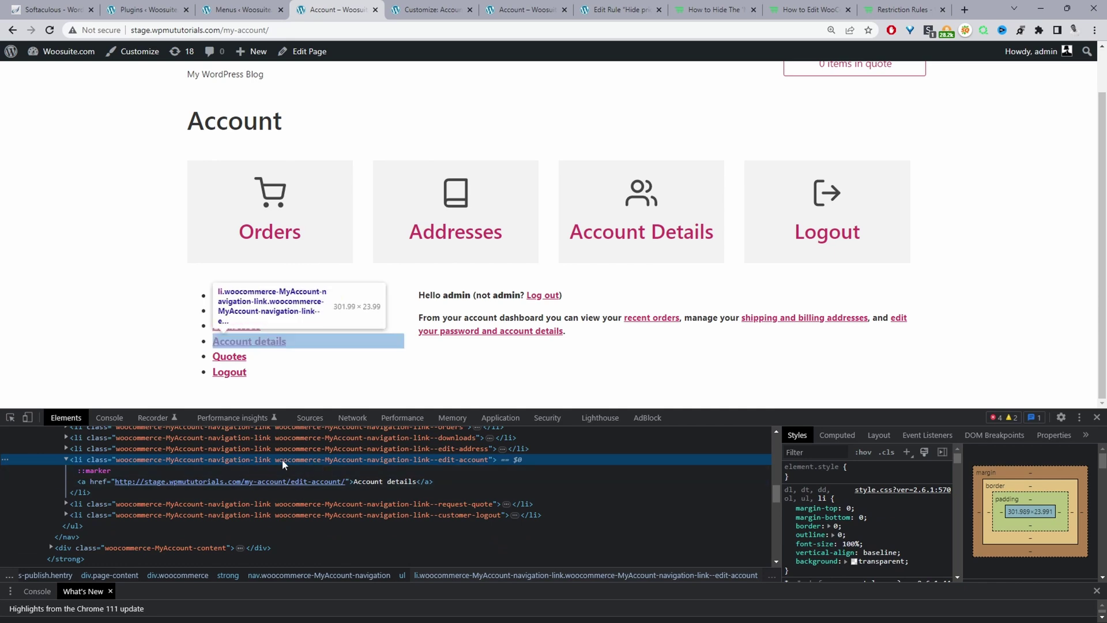
double_click(282, 460)
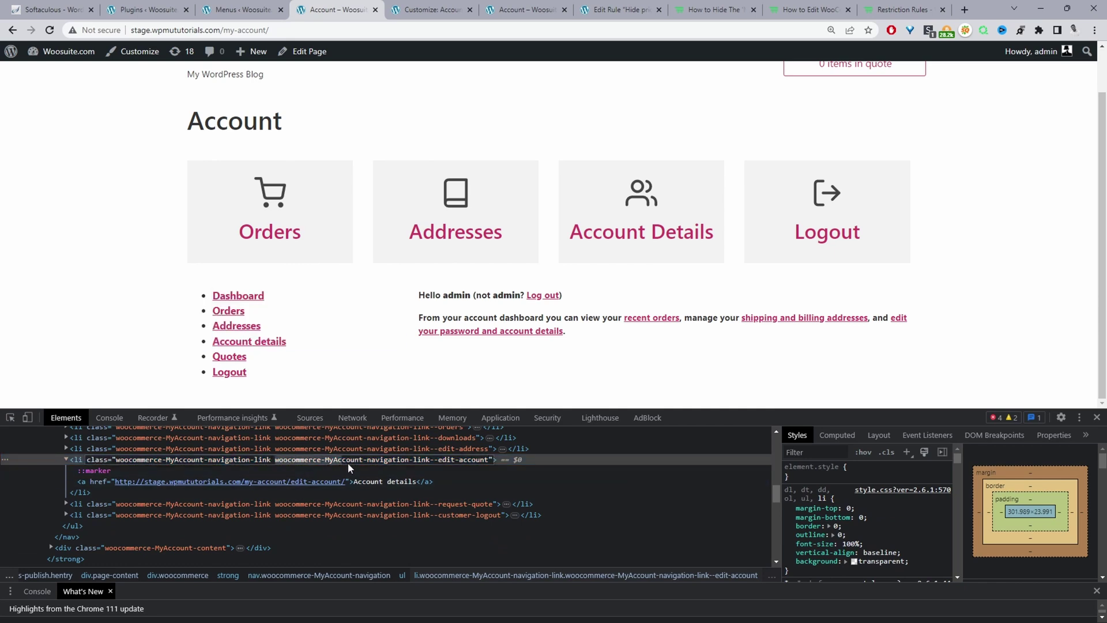
left_click_drag(348, 463, 414, 465)
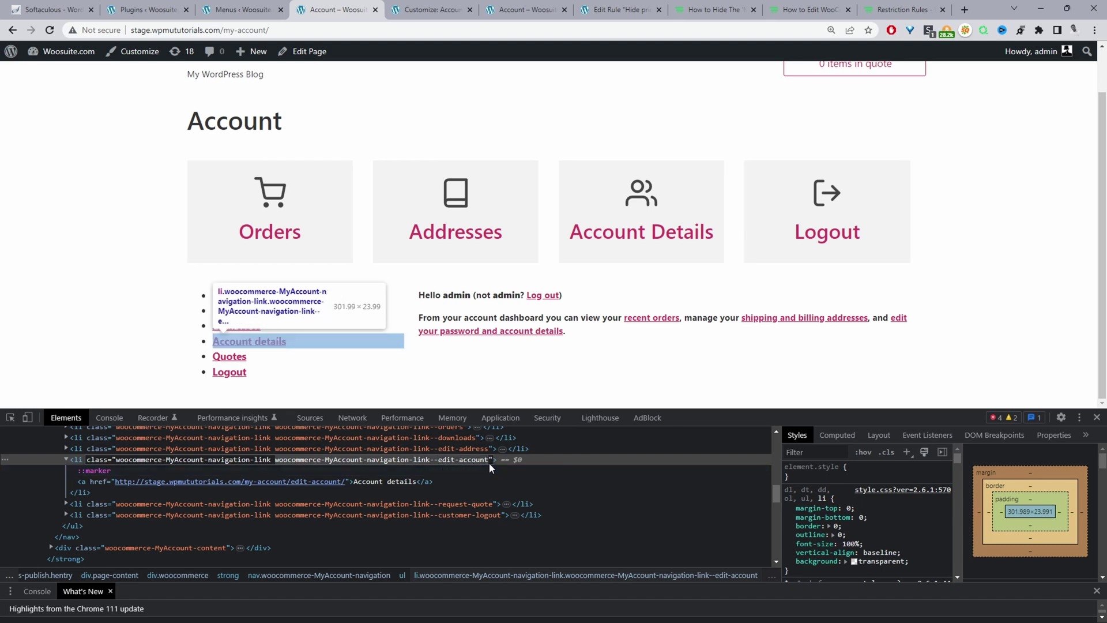
Step: Add .woocommerce-MyAccount-navigation-link--edit-account { display:none; } below the first rule in Additional CSS
left_click(429, 10)
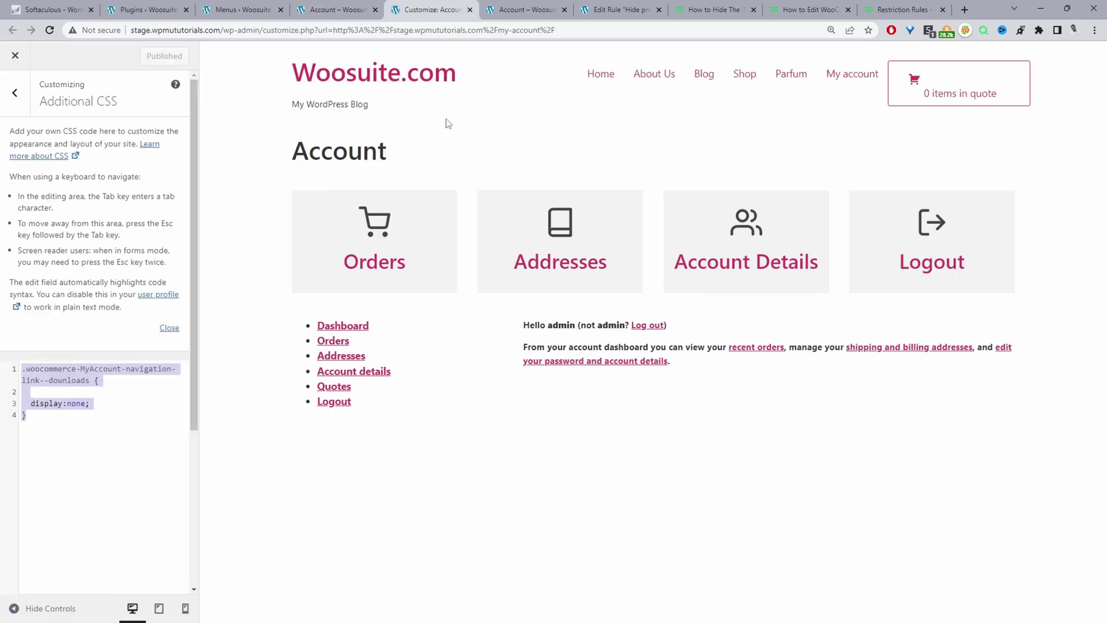
left_click(115, 423)
key("Return")
key("Return")
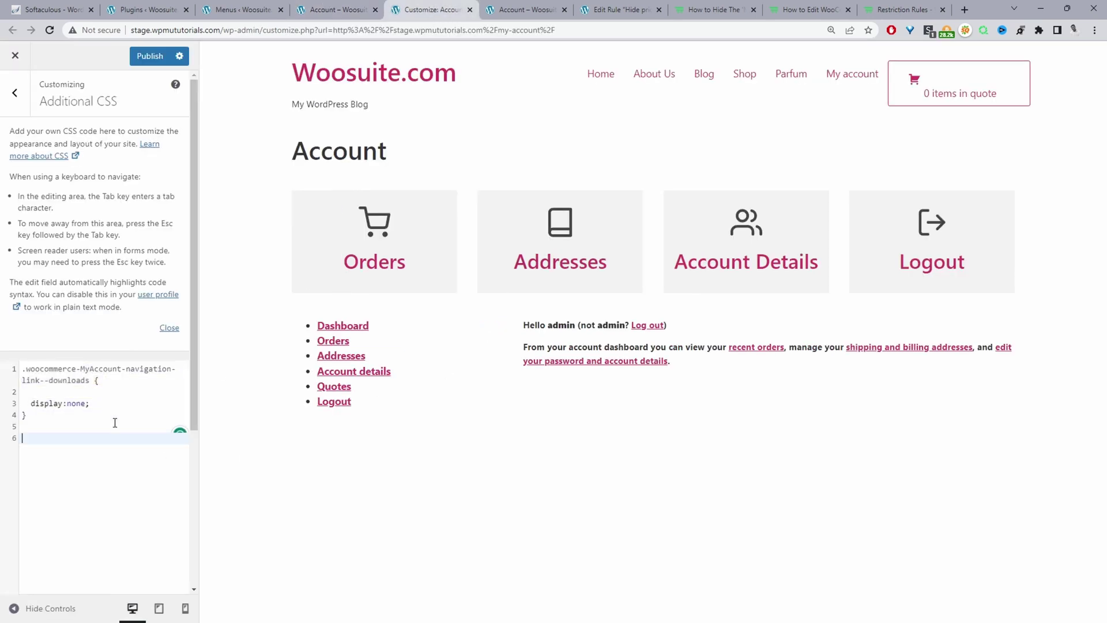
type("woocommerce-MyAccount-navigation-link--edit-account")
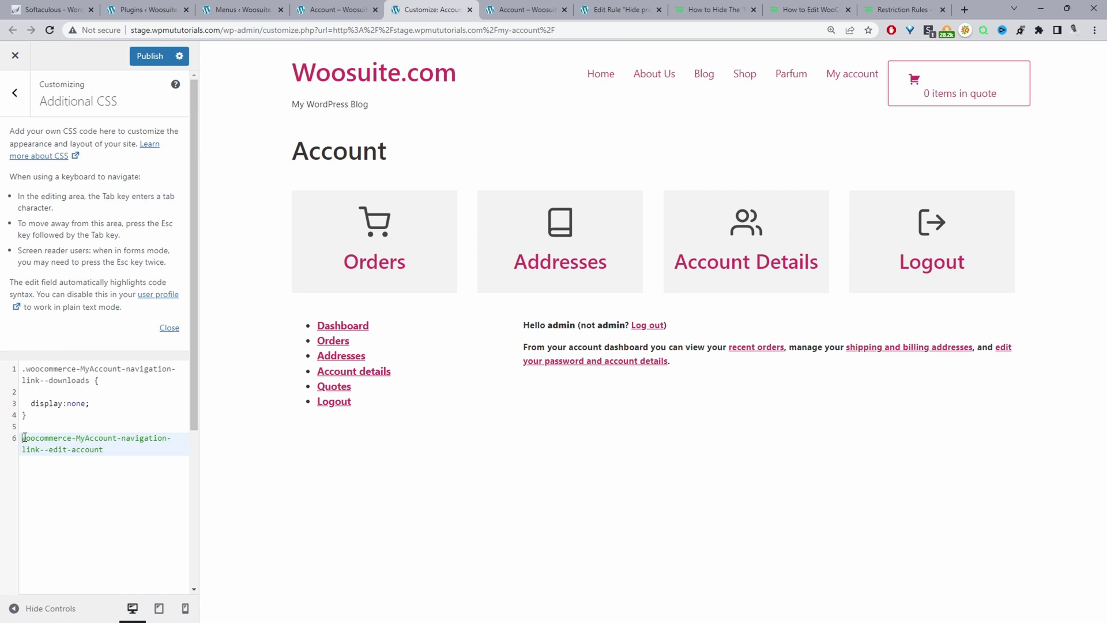
type(".")
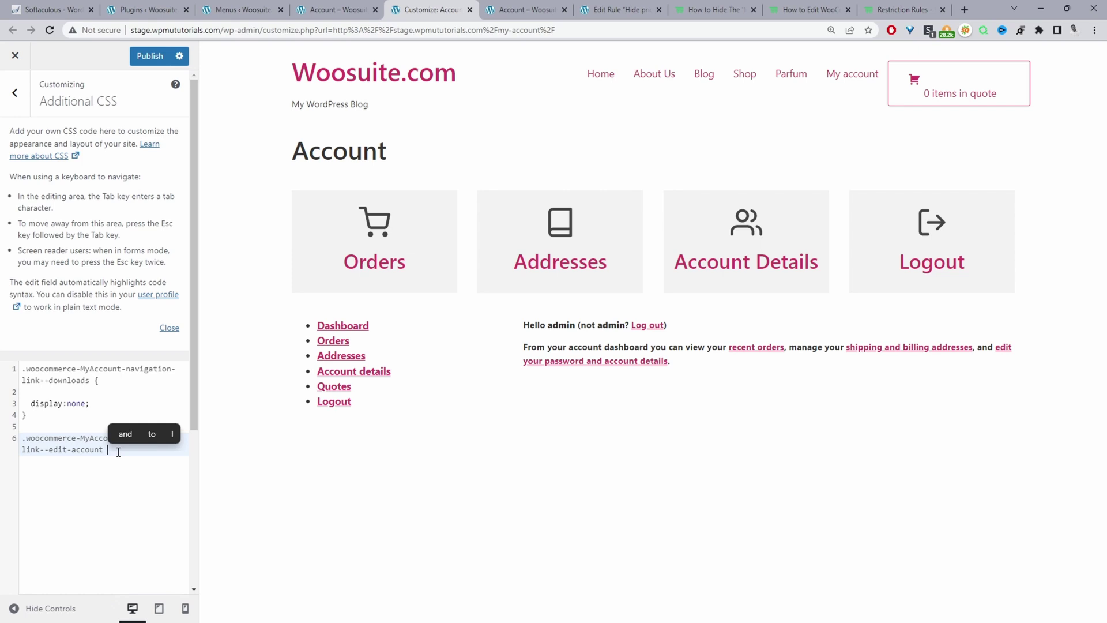
type("{")
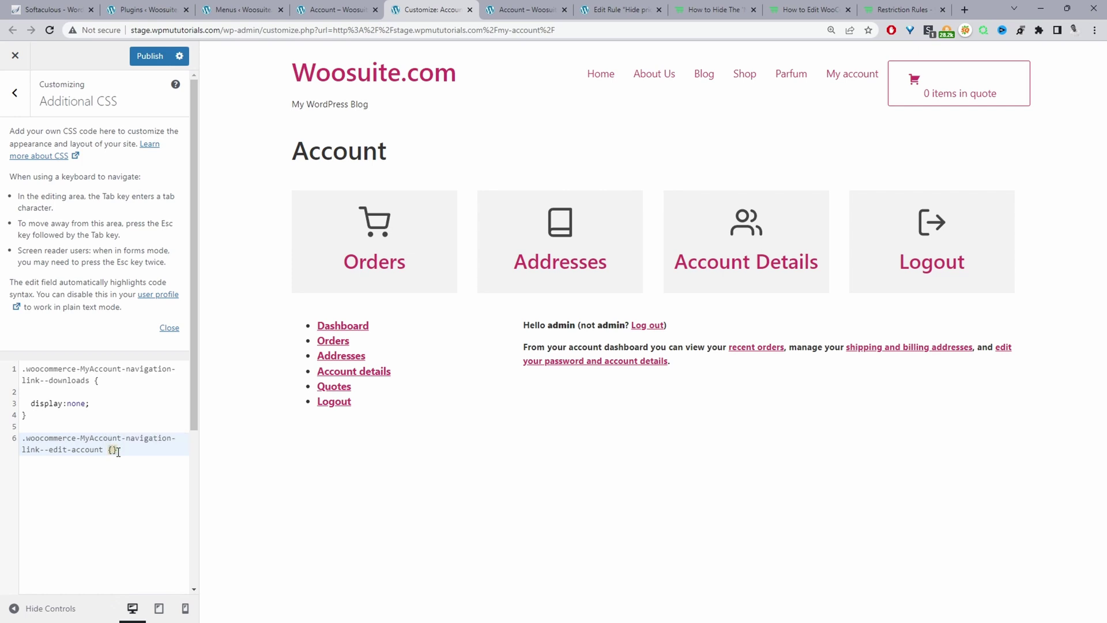
key("Return")
key("Return")
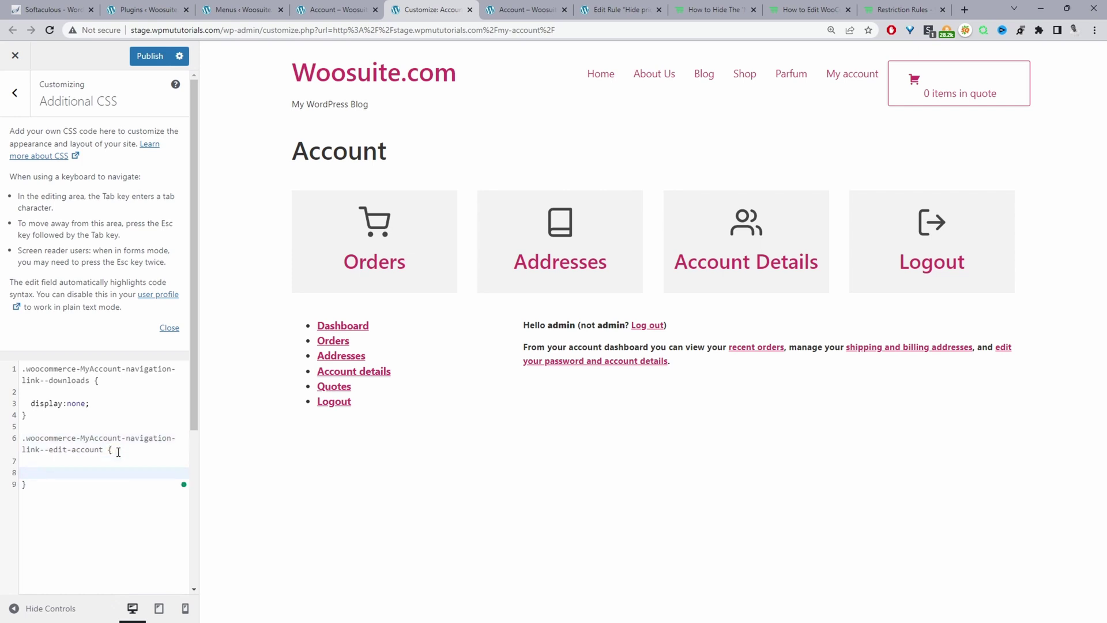
type("dis")
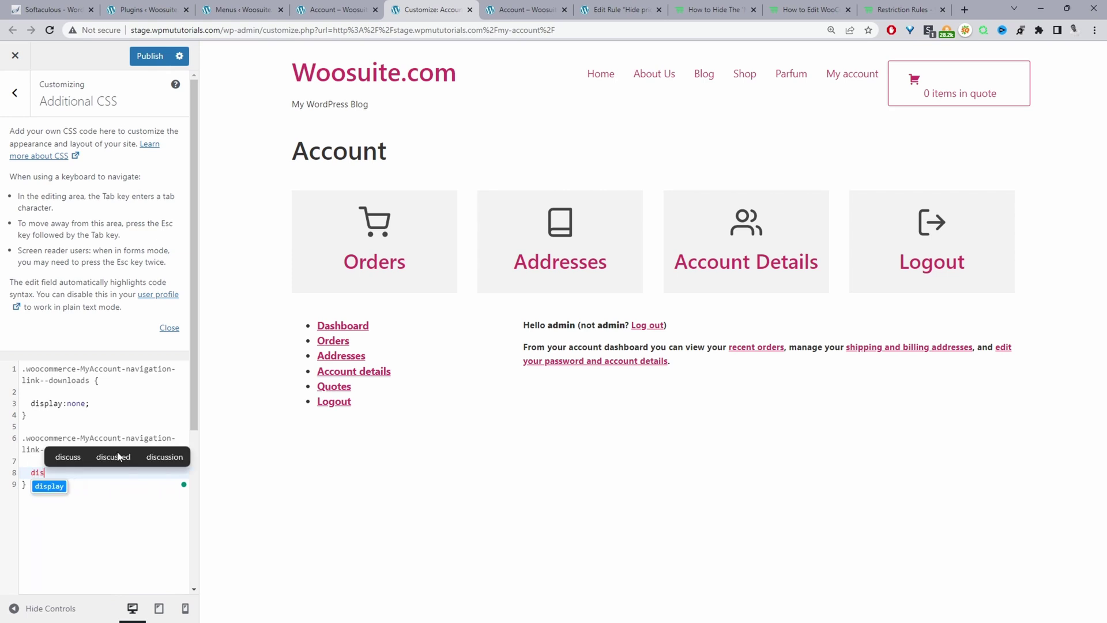
left_click(119, 455)
type(":no")
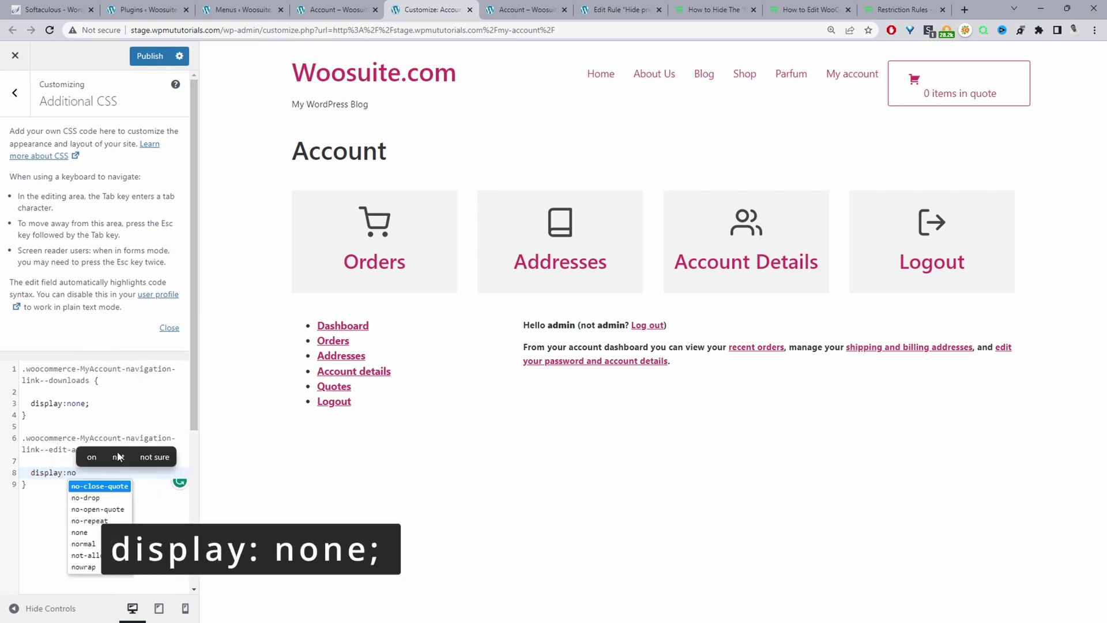
type("ne;")
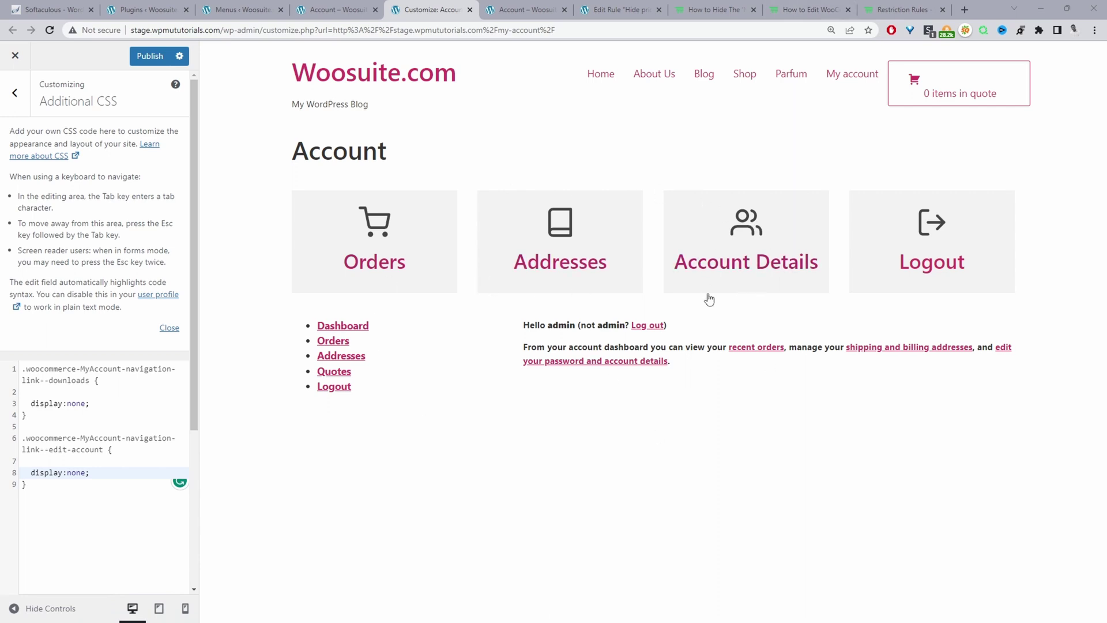
left_click(819, 10)
Step: Scroll through the 'How To Edit WooCommerce My Account Page?' article's steps
scroll(721, 243, "up", 20)
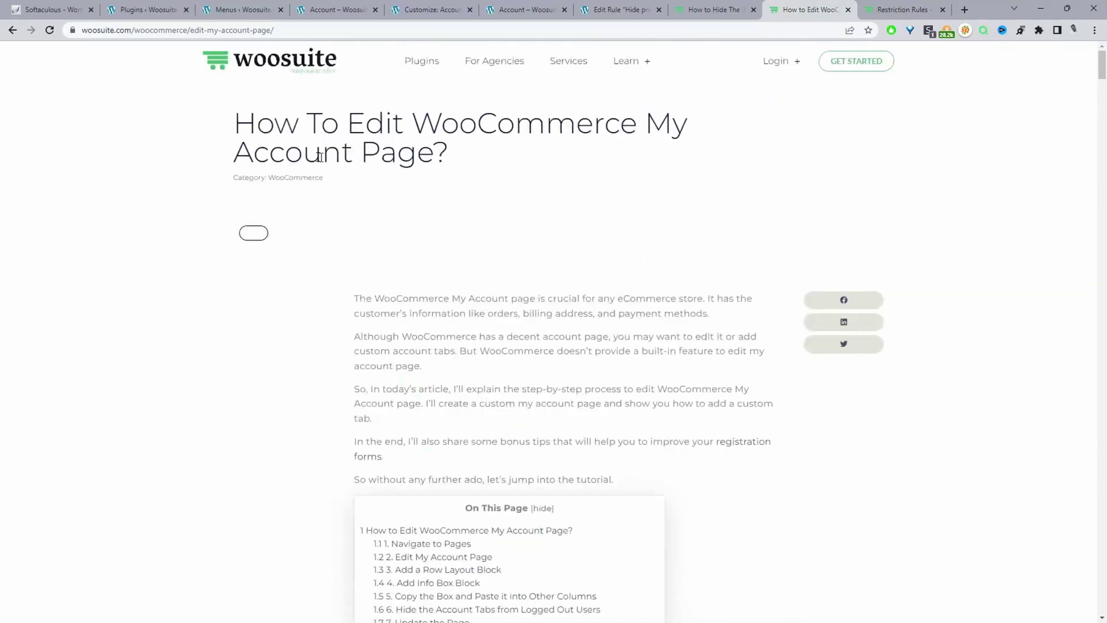
scroll(688, 191, "down", 4)
scroll(686, 222, "down", 6)
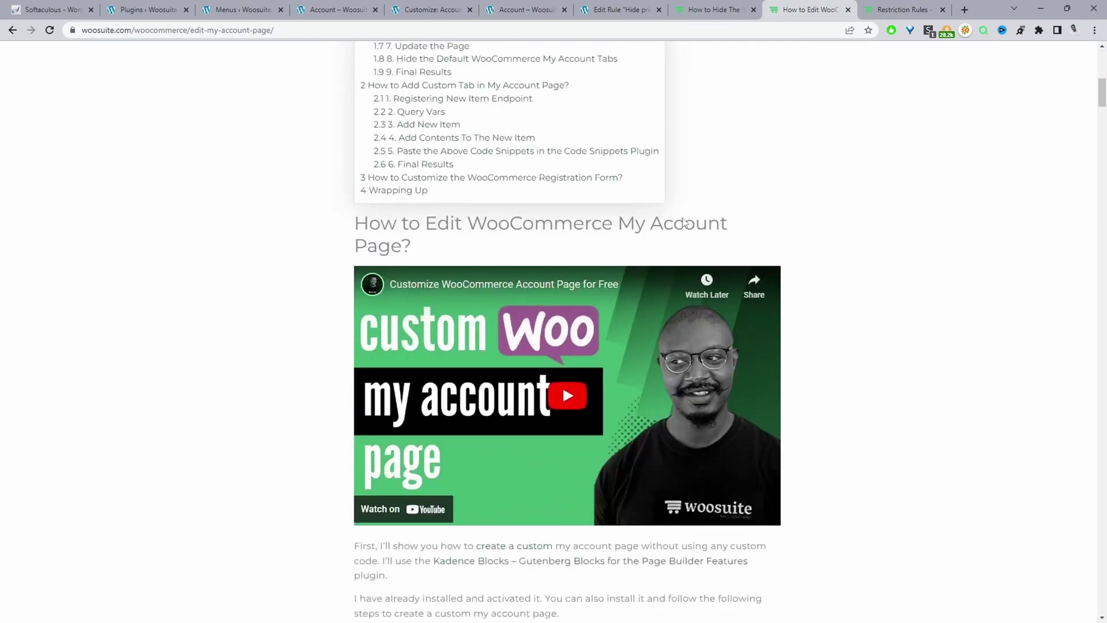
scroll(750, 215, "up", 3)
scroll(806, 208, "down", 3)
scroll(648, 390, "down", 17)
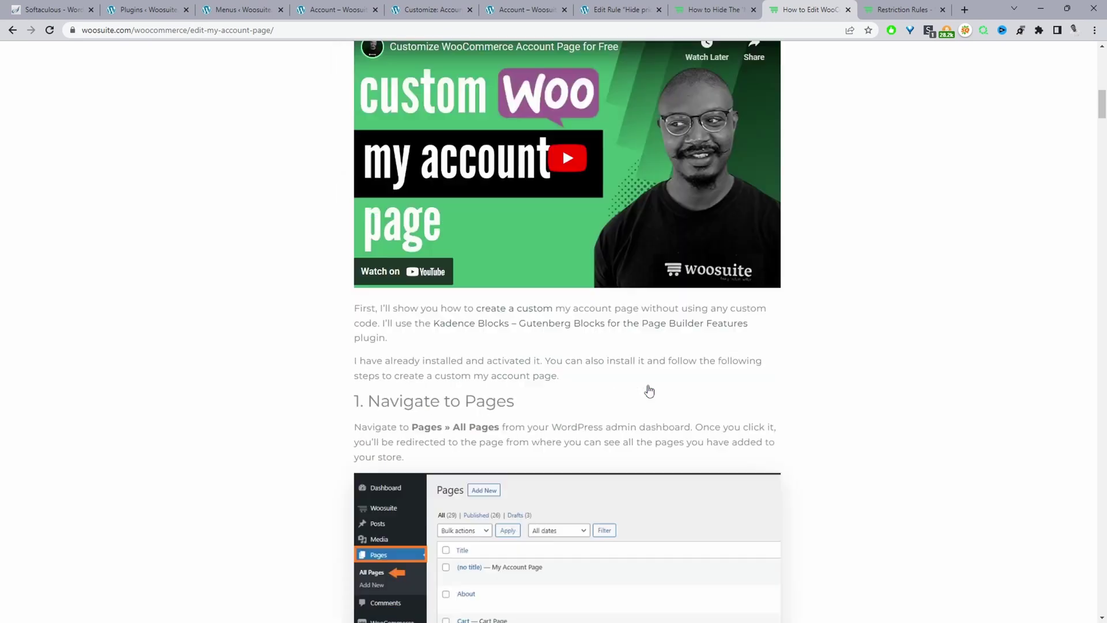
scroll(620, 372, "down", 7)
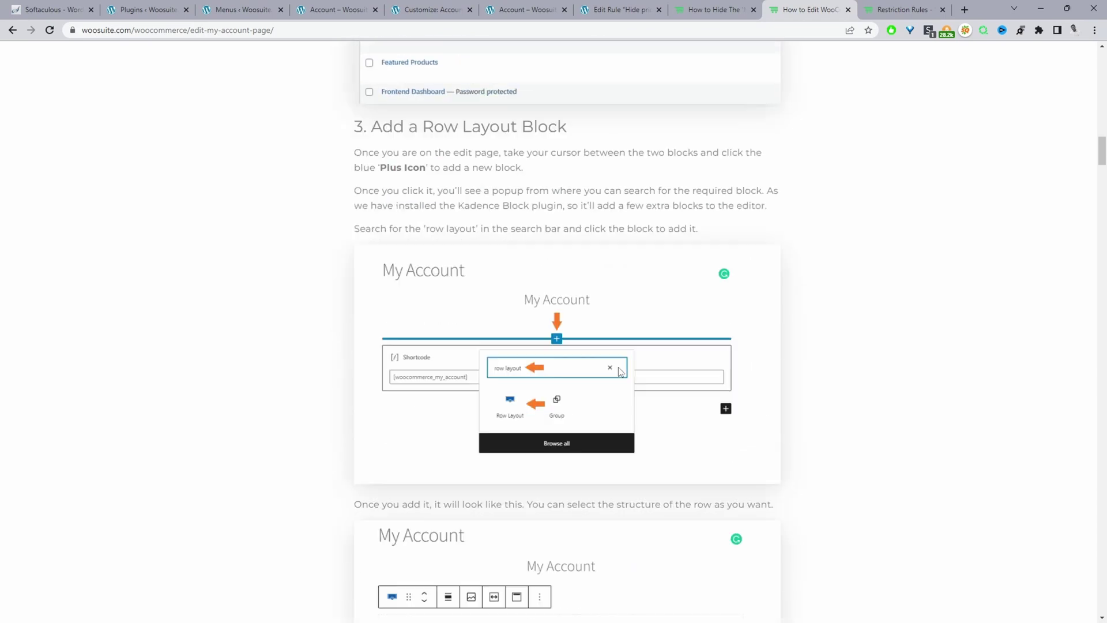